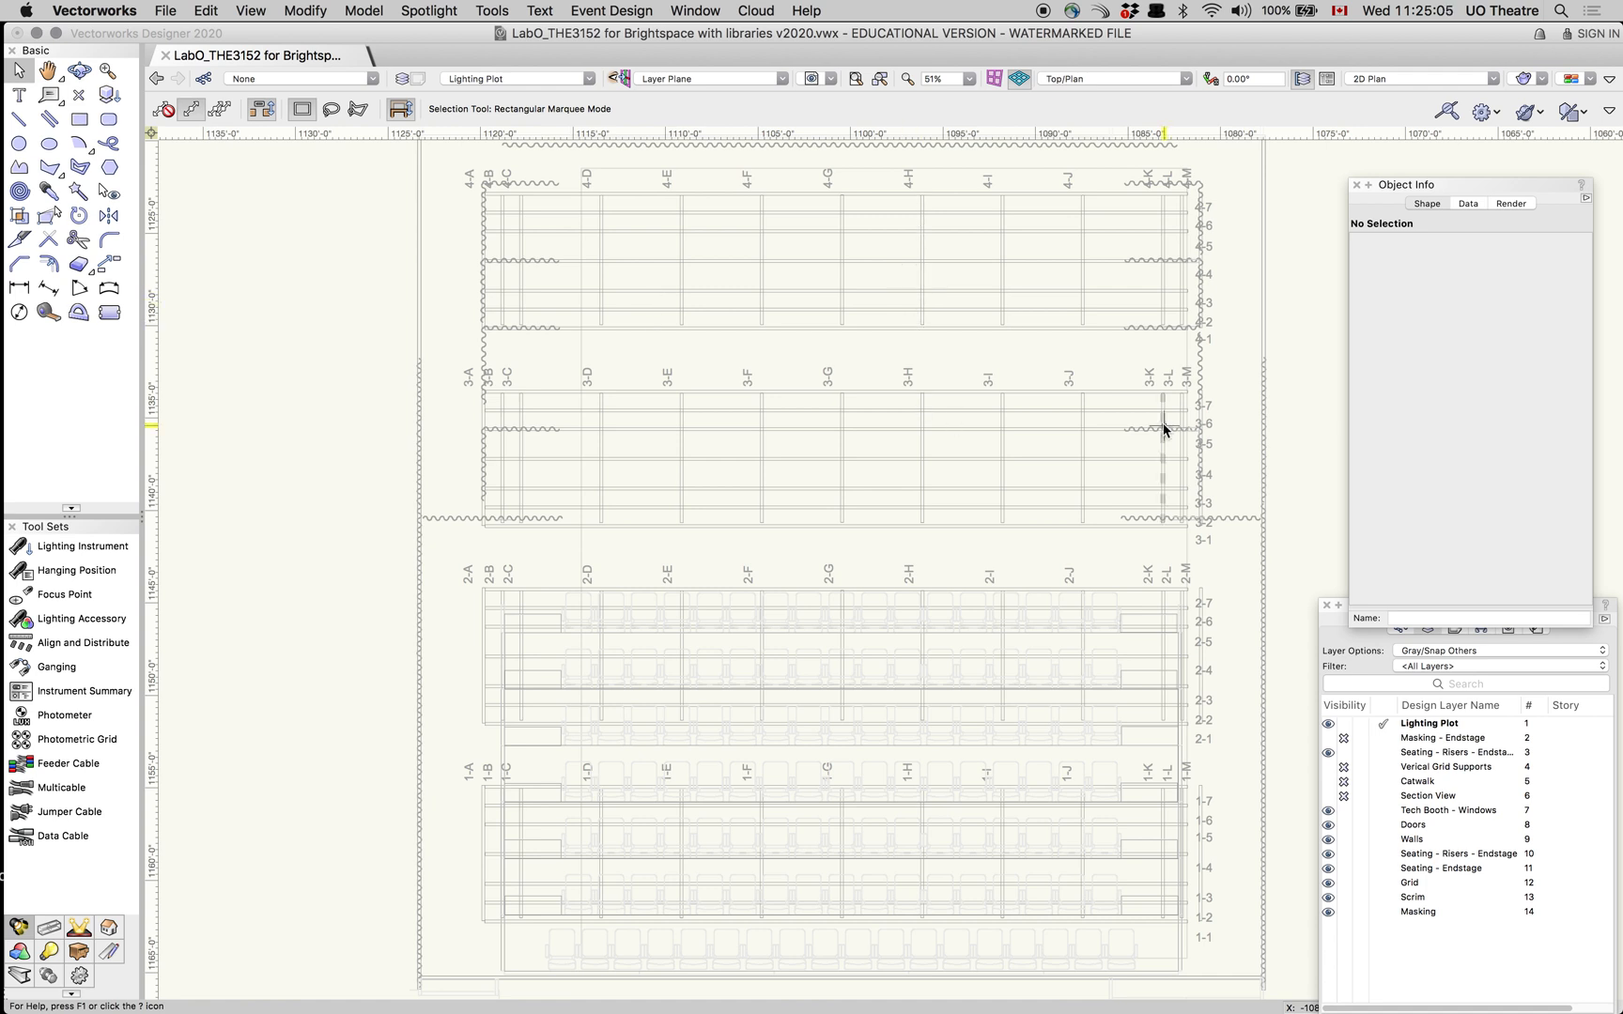
- Check which workspace is active and which palettes are enabled
{"action": "left_click", "coordinate": [696, 11]}
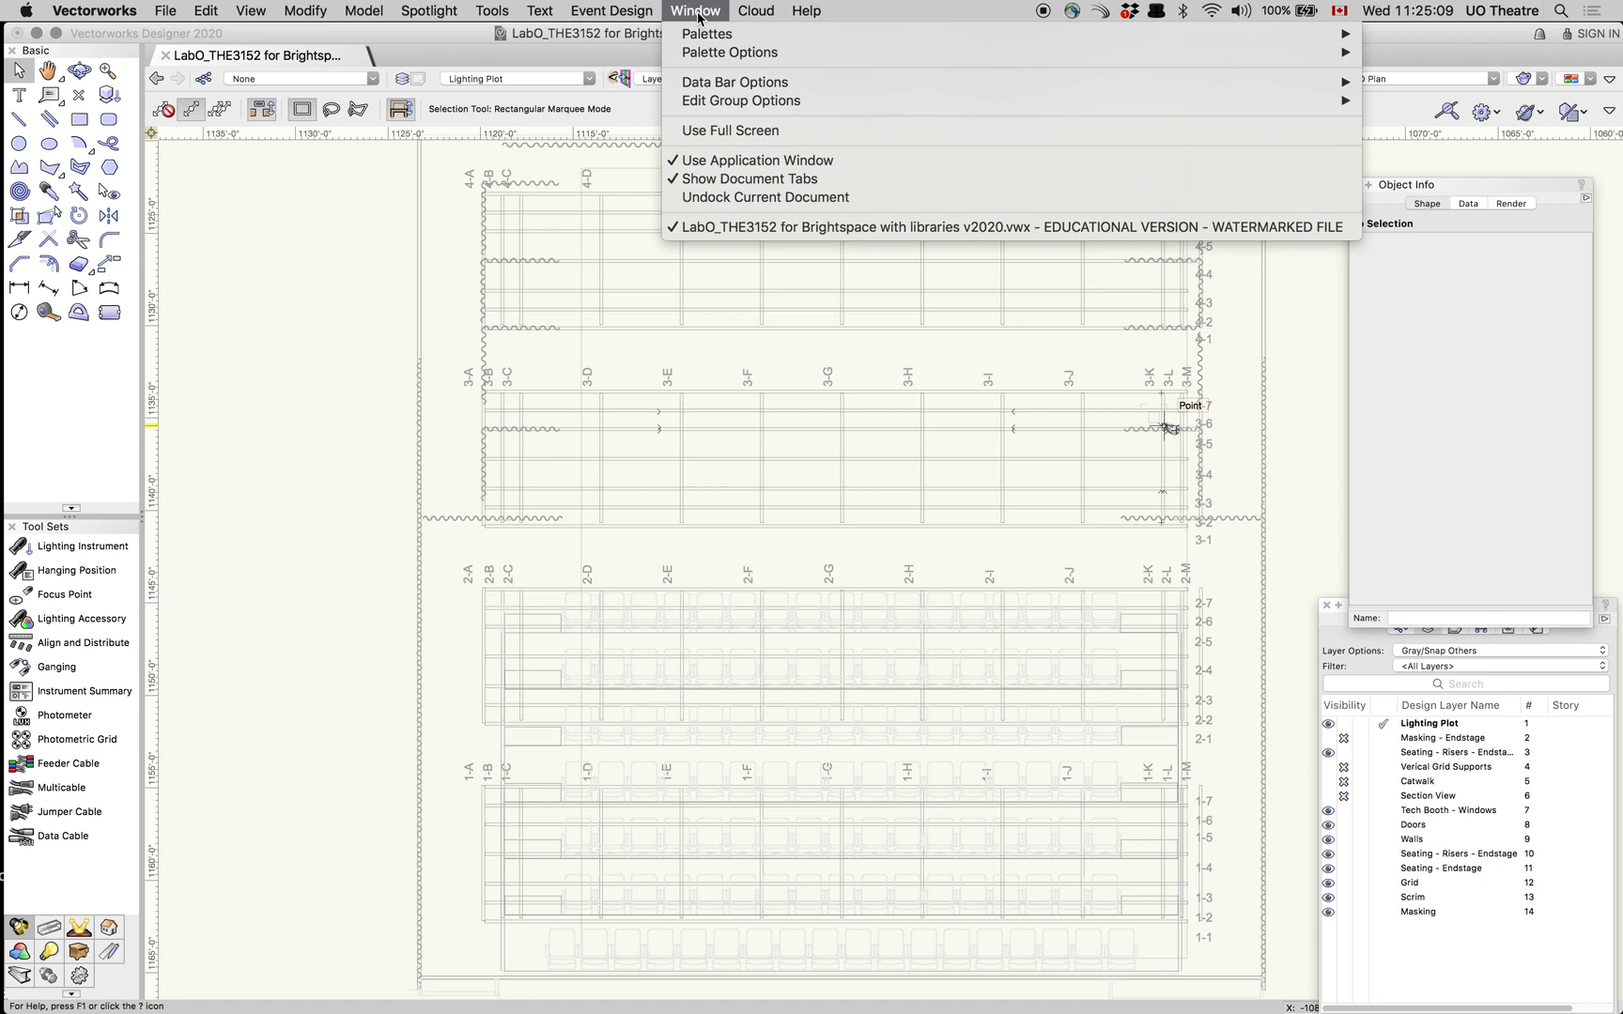
{"action": "mouse_move", "coordinate": [493, 12]}
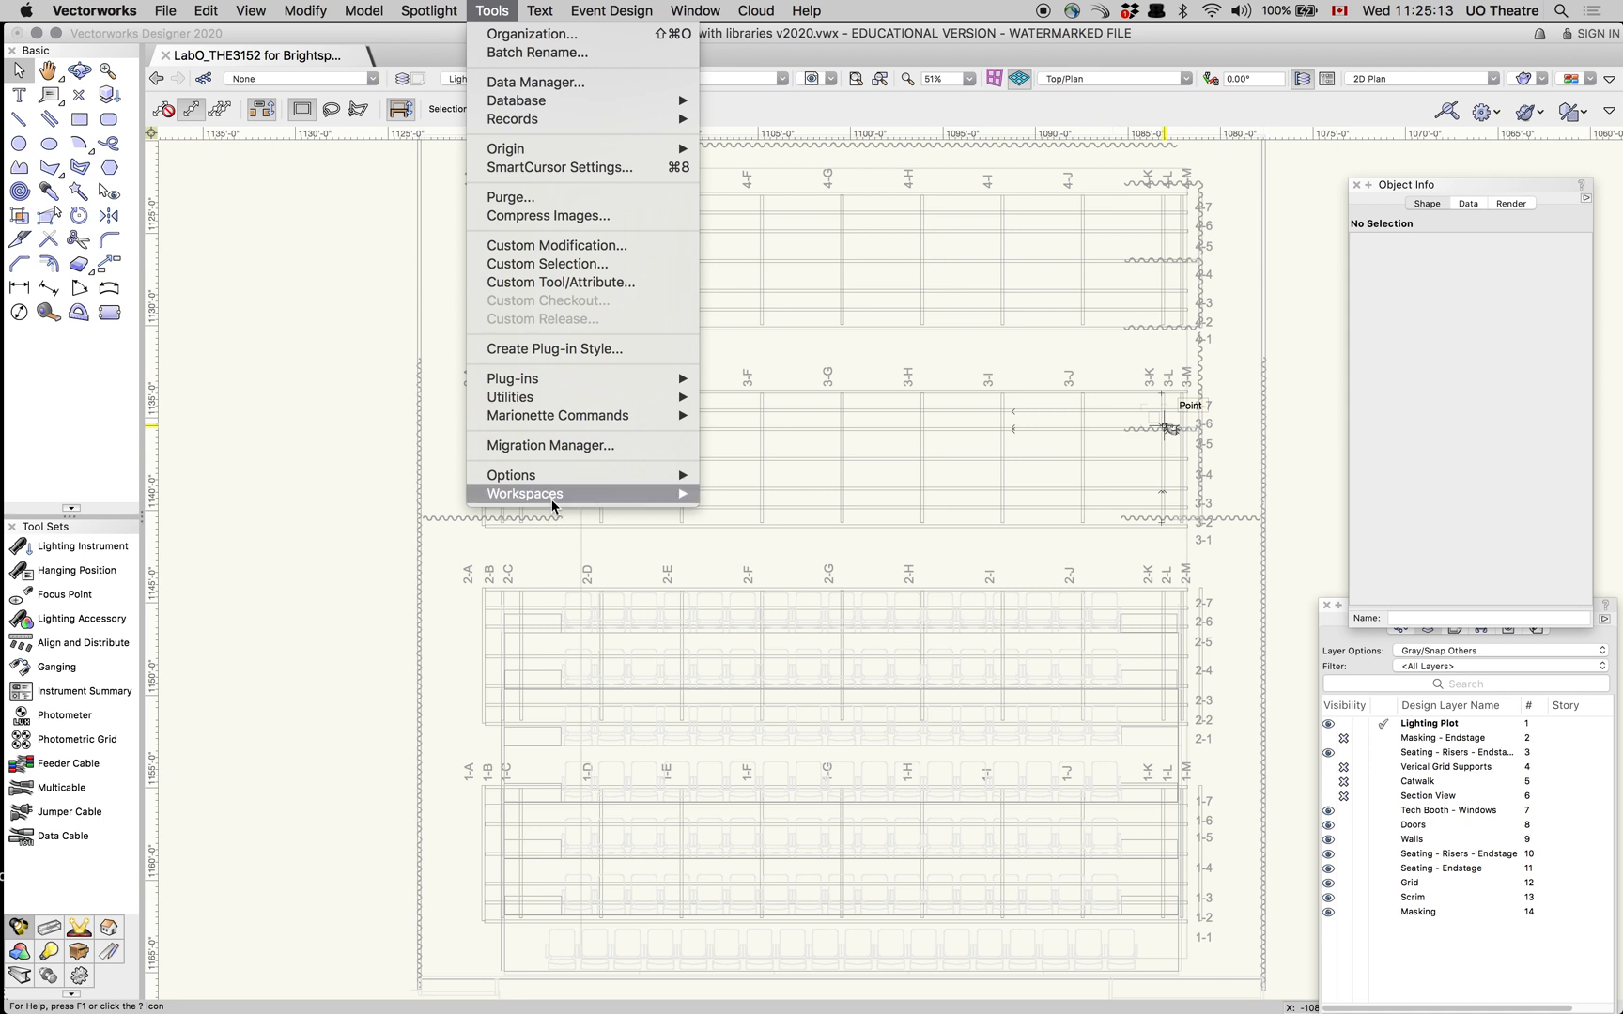
{"action": "mouse_move", "coordinate": [554, 498]}
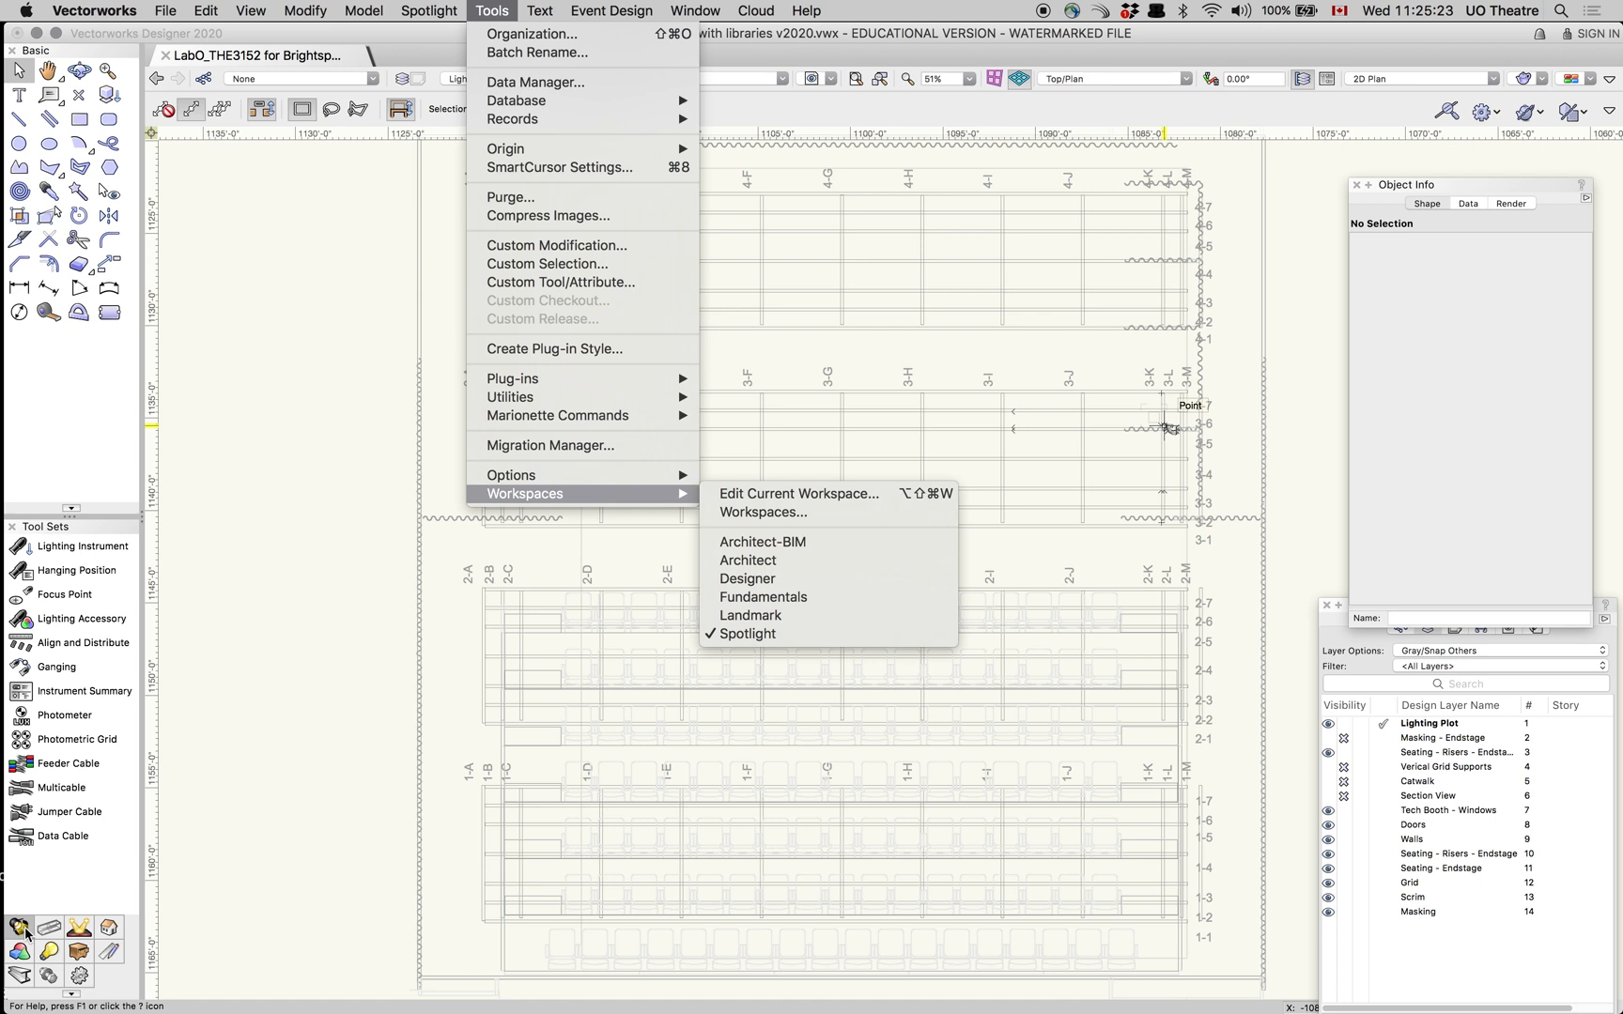
{"action": "left_click", "coordinate": [318, 569]}
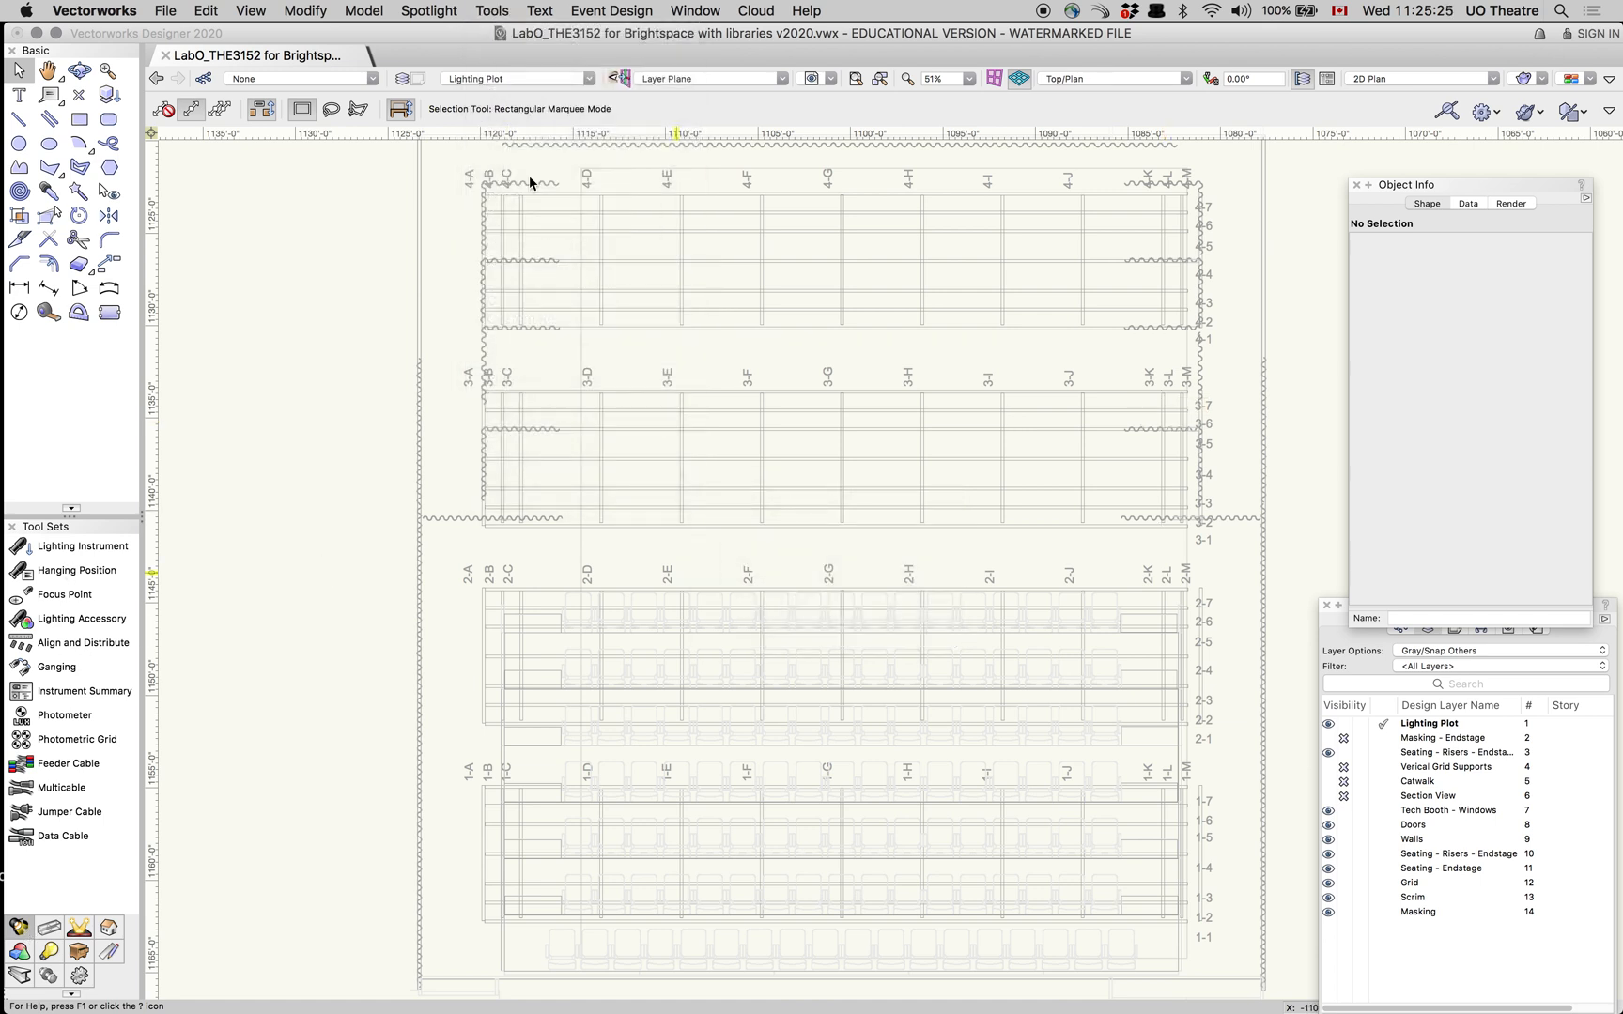
{"action": "left_click", "coordinate": [707, 14]}
{"action": "mouse_move", "coordinate": [711, 36]}
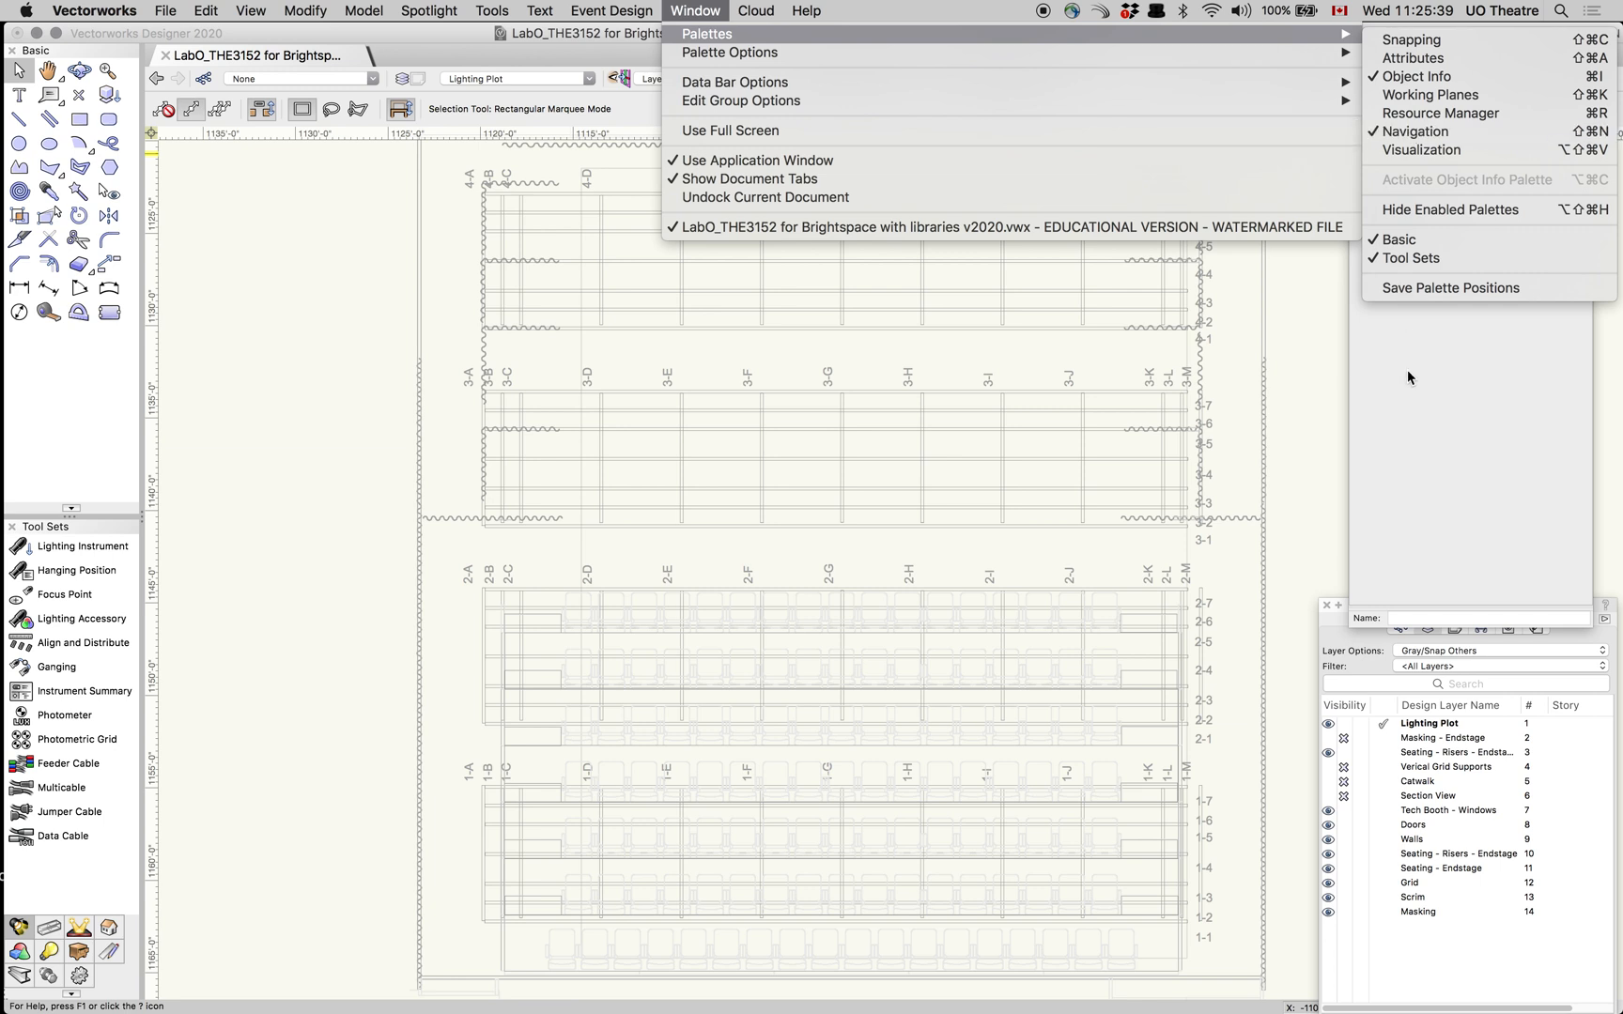
{"action": "left_click", "coordinate": [1438, 452]}
- Close the Object Info palette and show it again
{"action": "left_click", "coordinate": [1357, 185]}
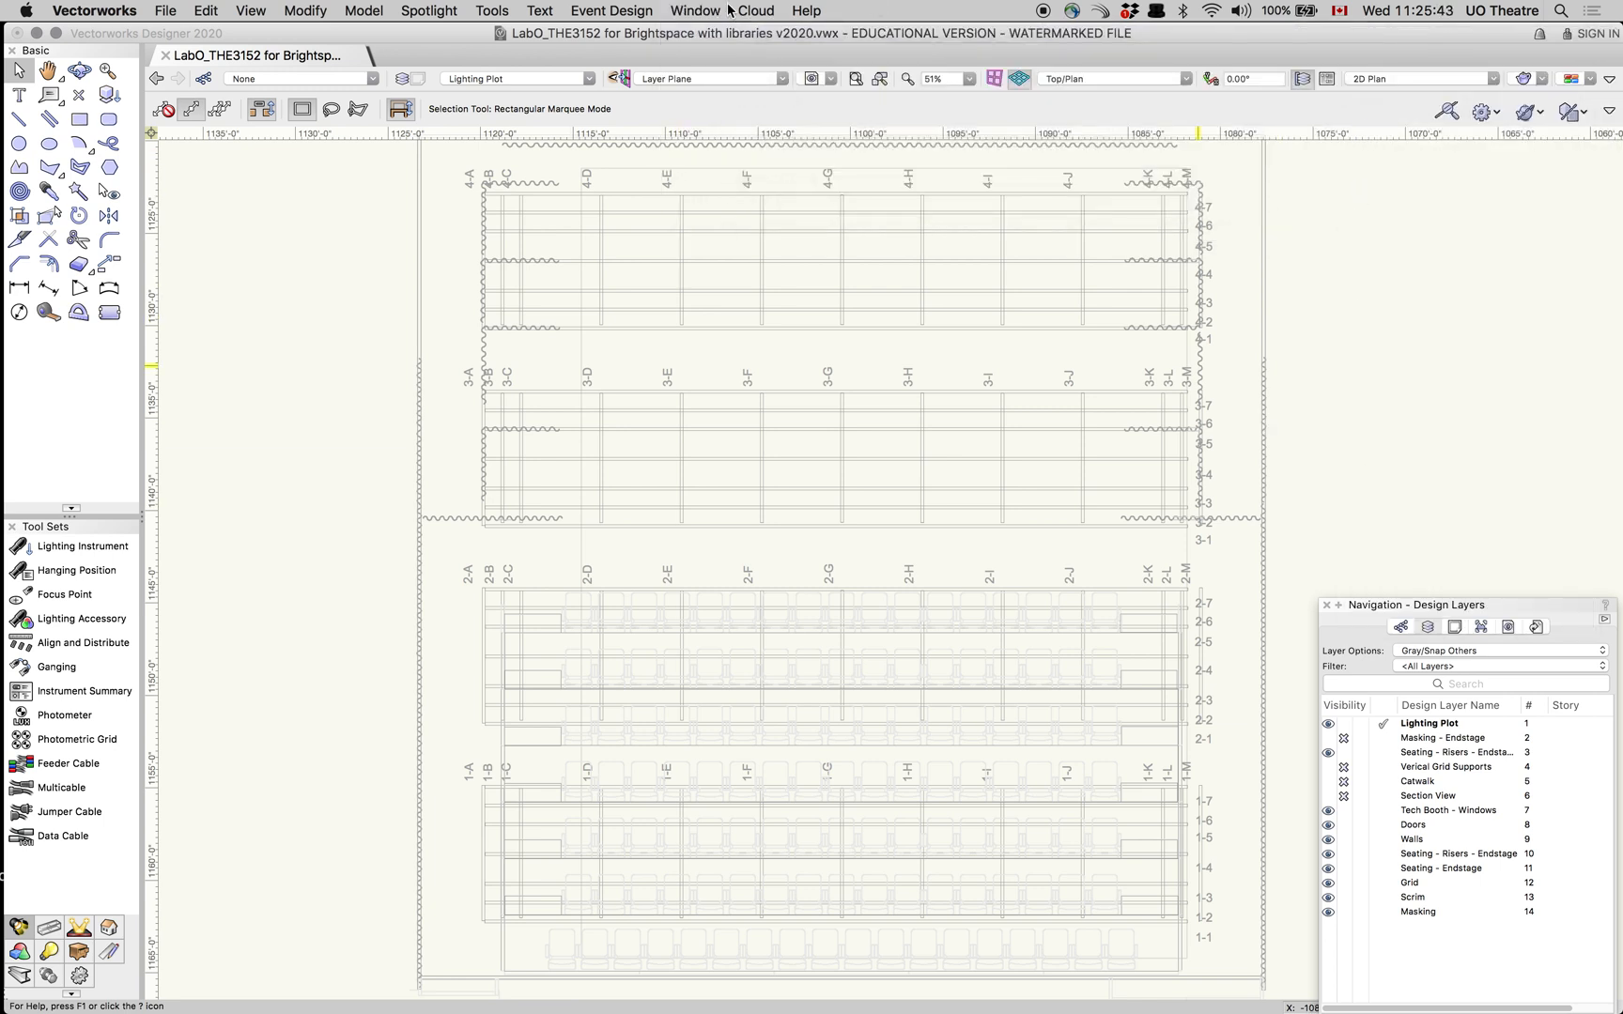
{"action": "left_click", "coordinate": [693, 10]}
{"action": "mouse_move", "coordinate": [700, 35]}
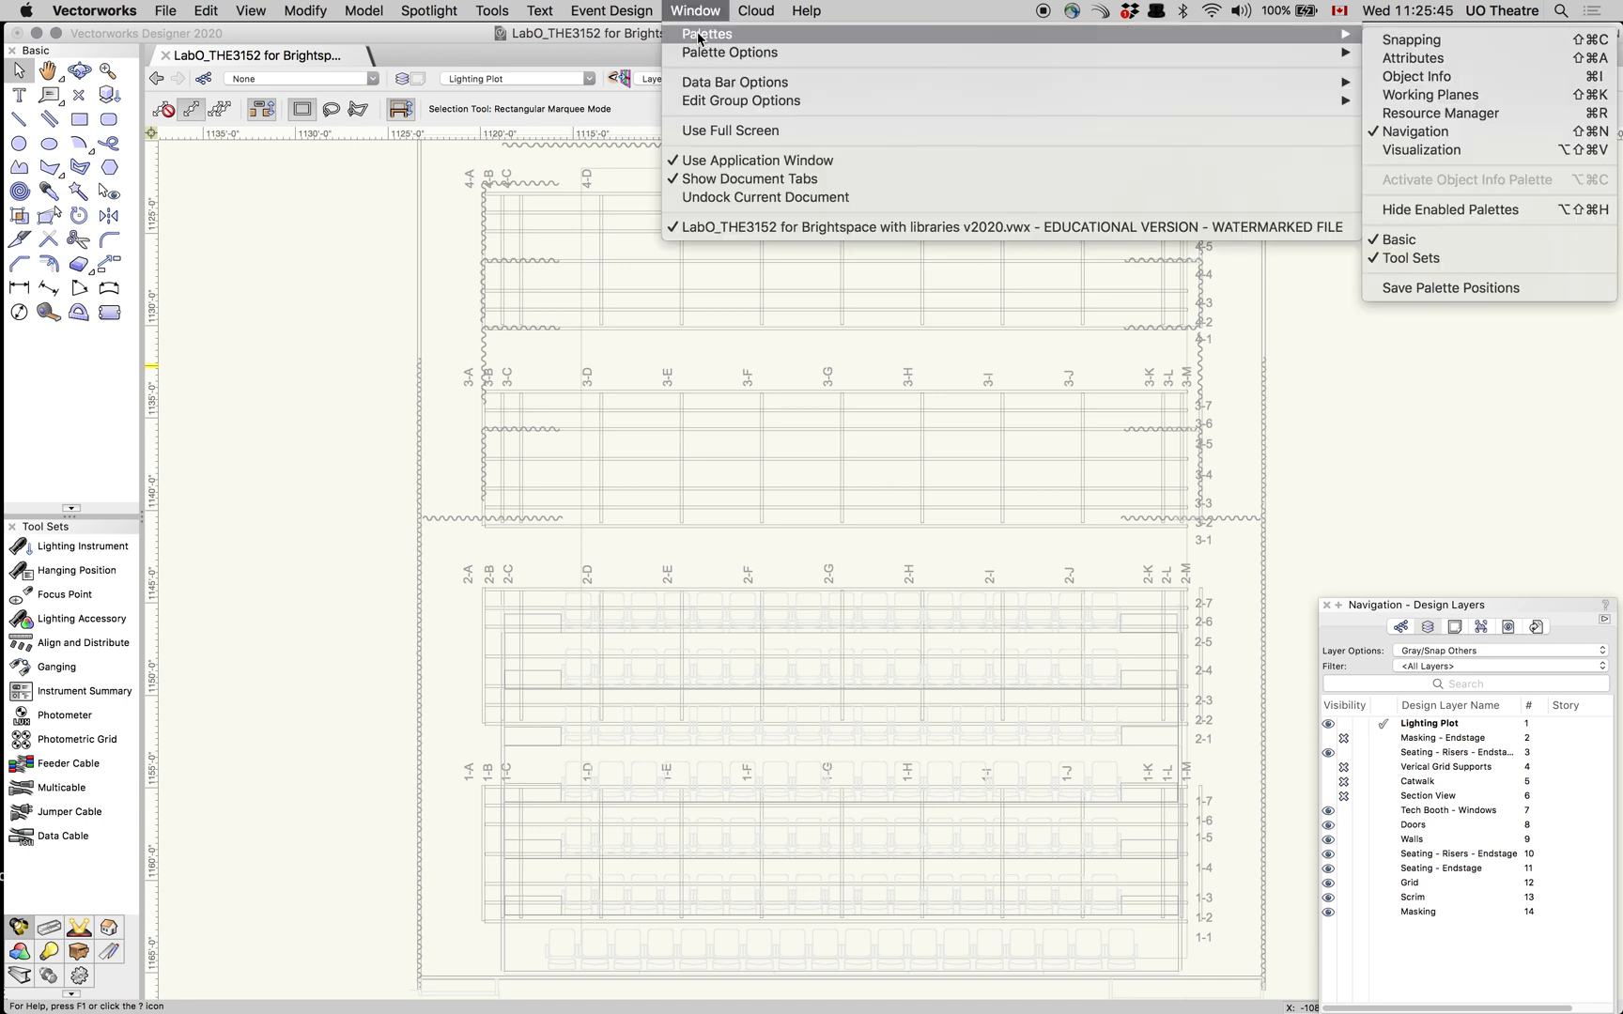
{"action": "left_click", "coordinate": [1444, 77]}
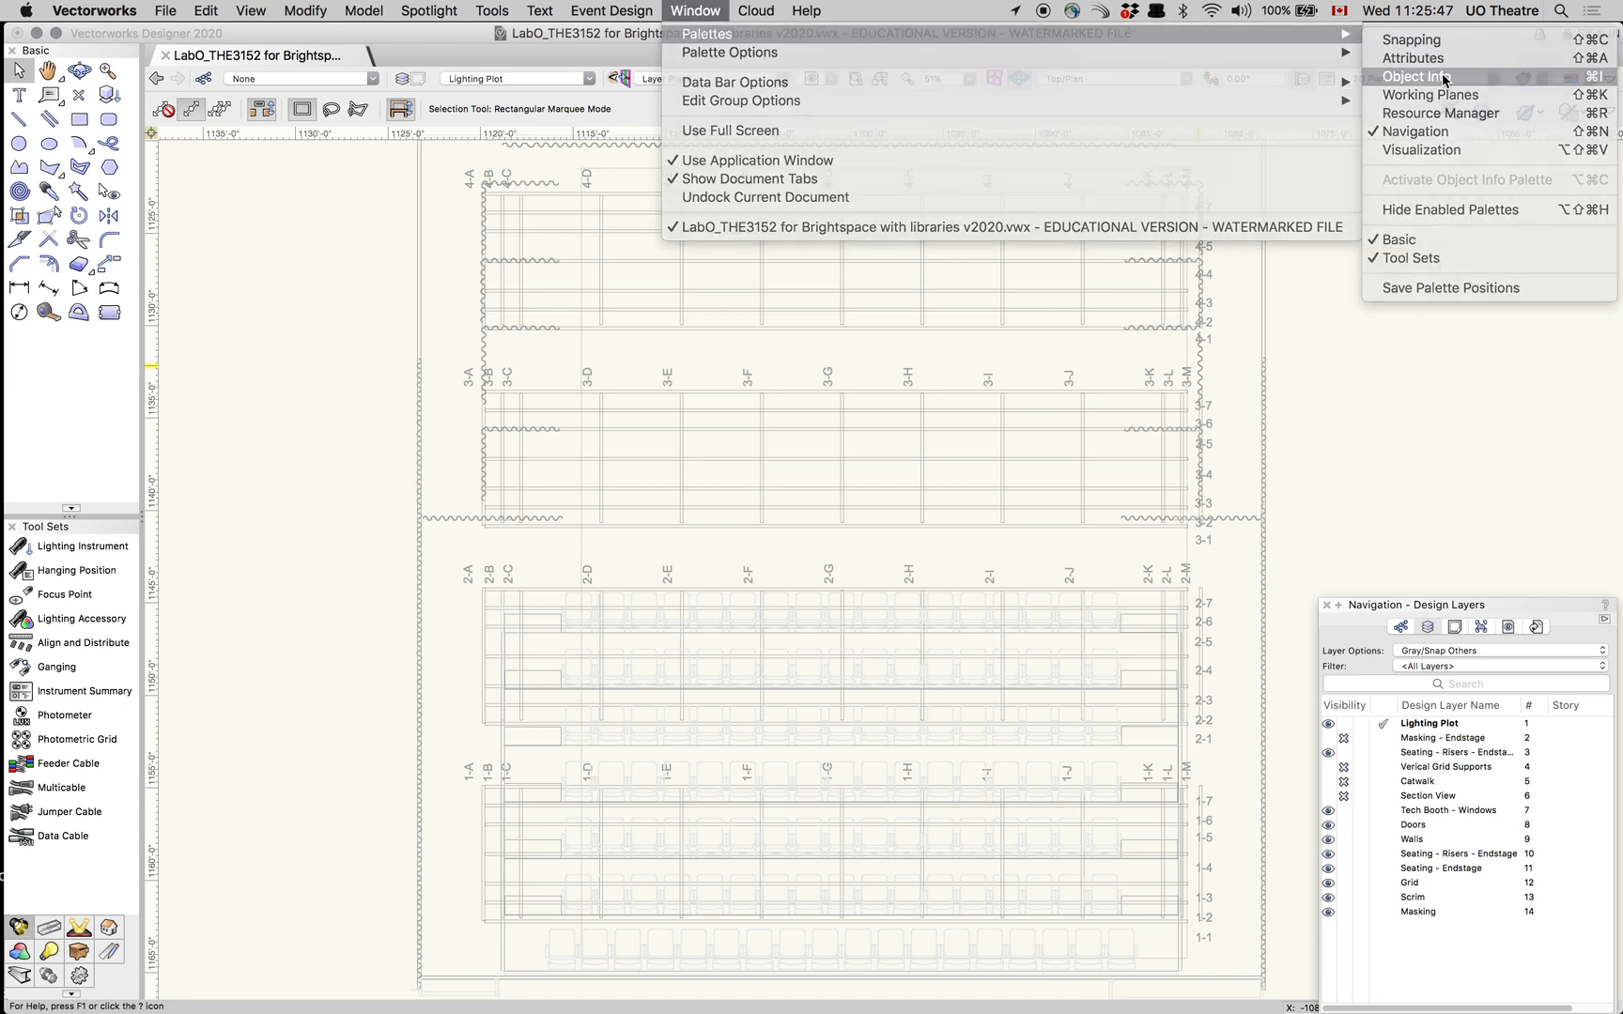
- Make the Masking and Scrim design layers invisible and select the Lighting Plot layer
{"action": "left_click", "coordinate": [1362, 648]}
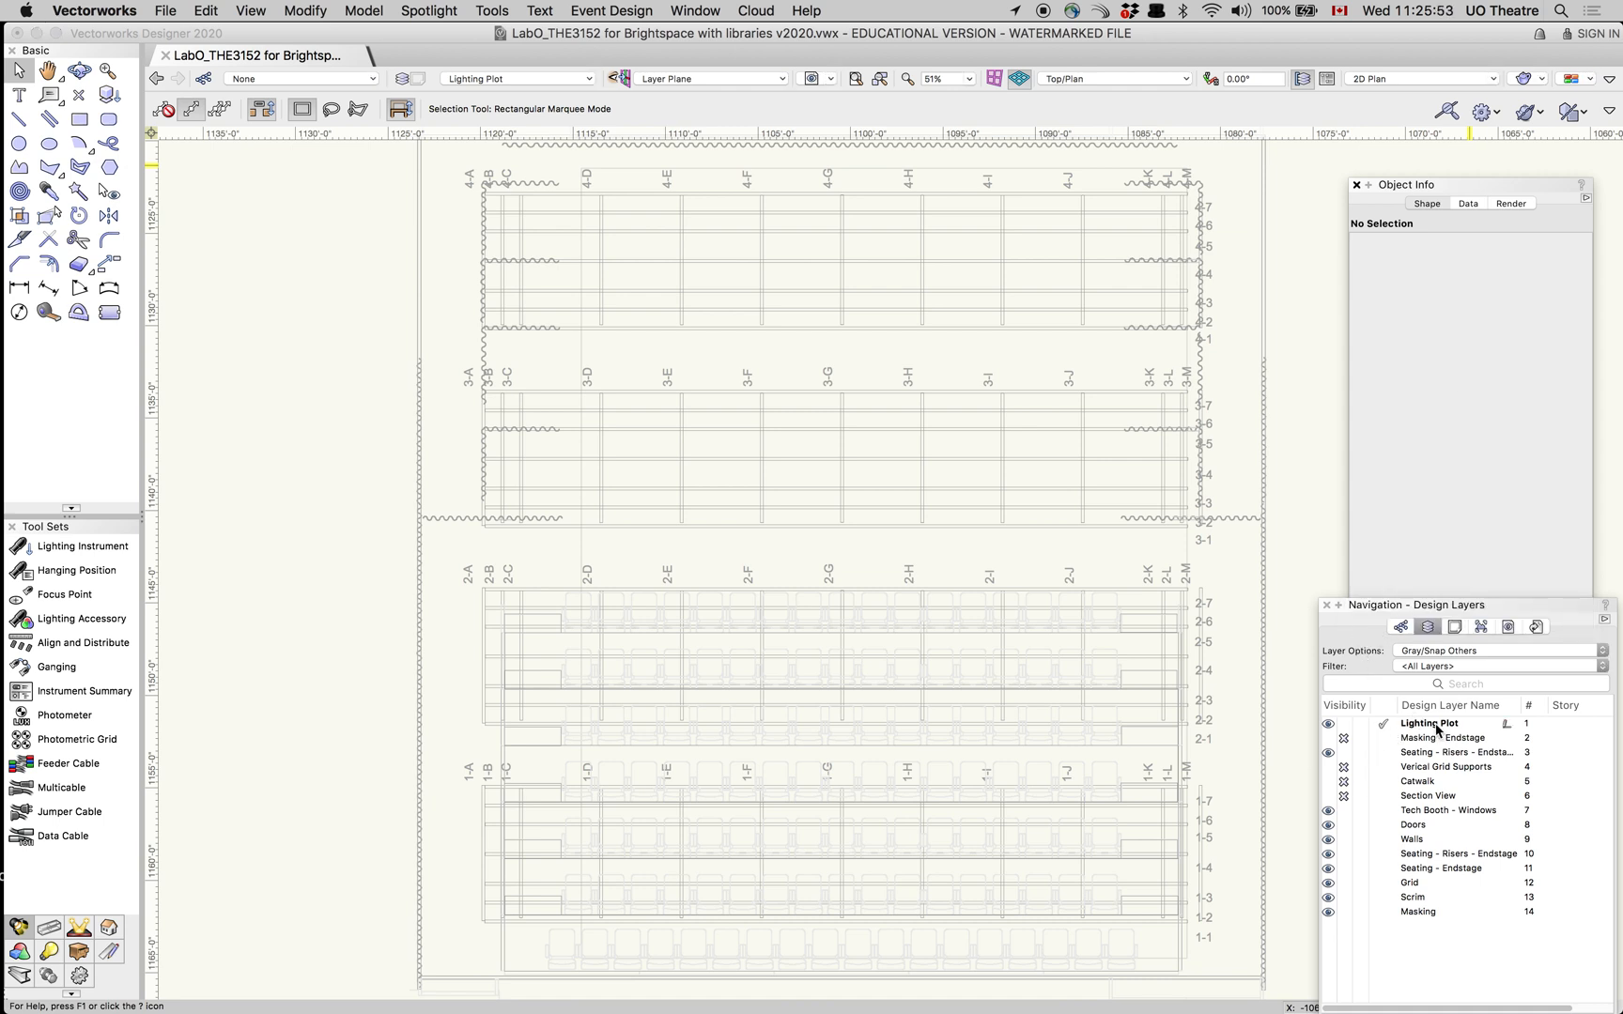
{"action": "left_click", "coordinate": [1437, 728]}
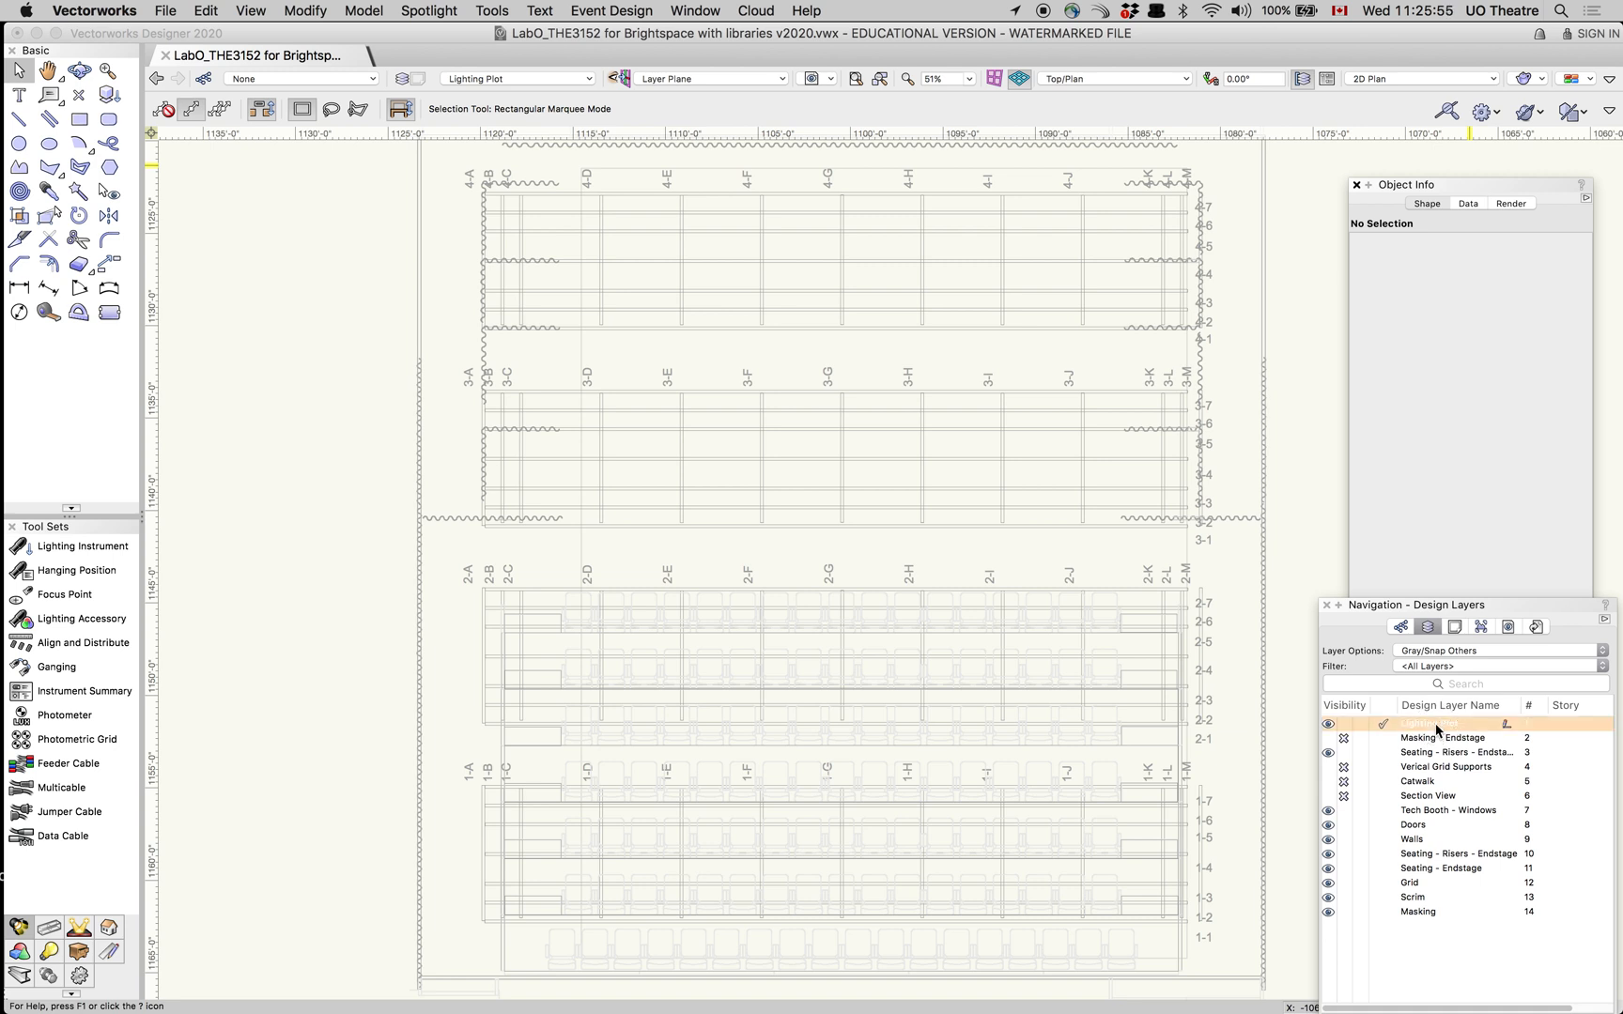
{"action": "right_click", "coordinate": [1425, 941]}
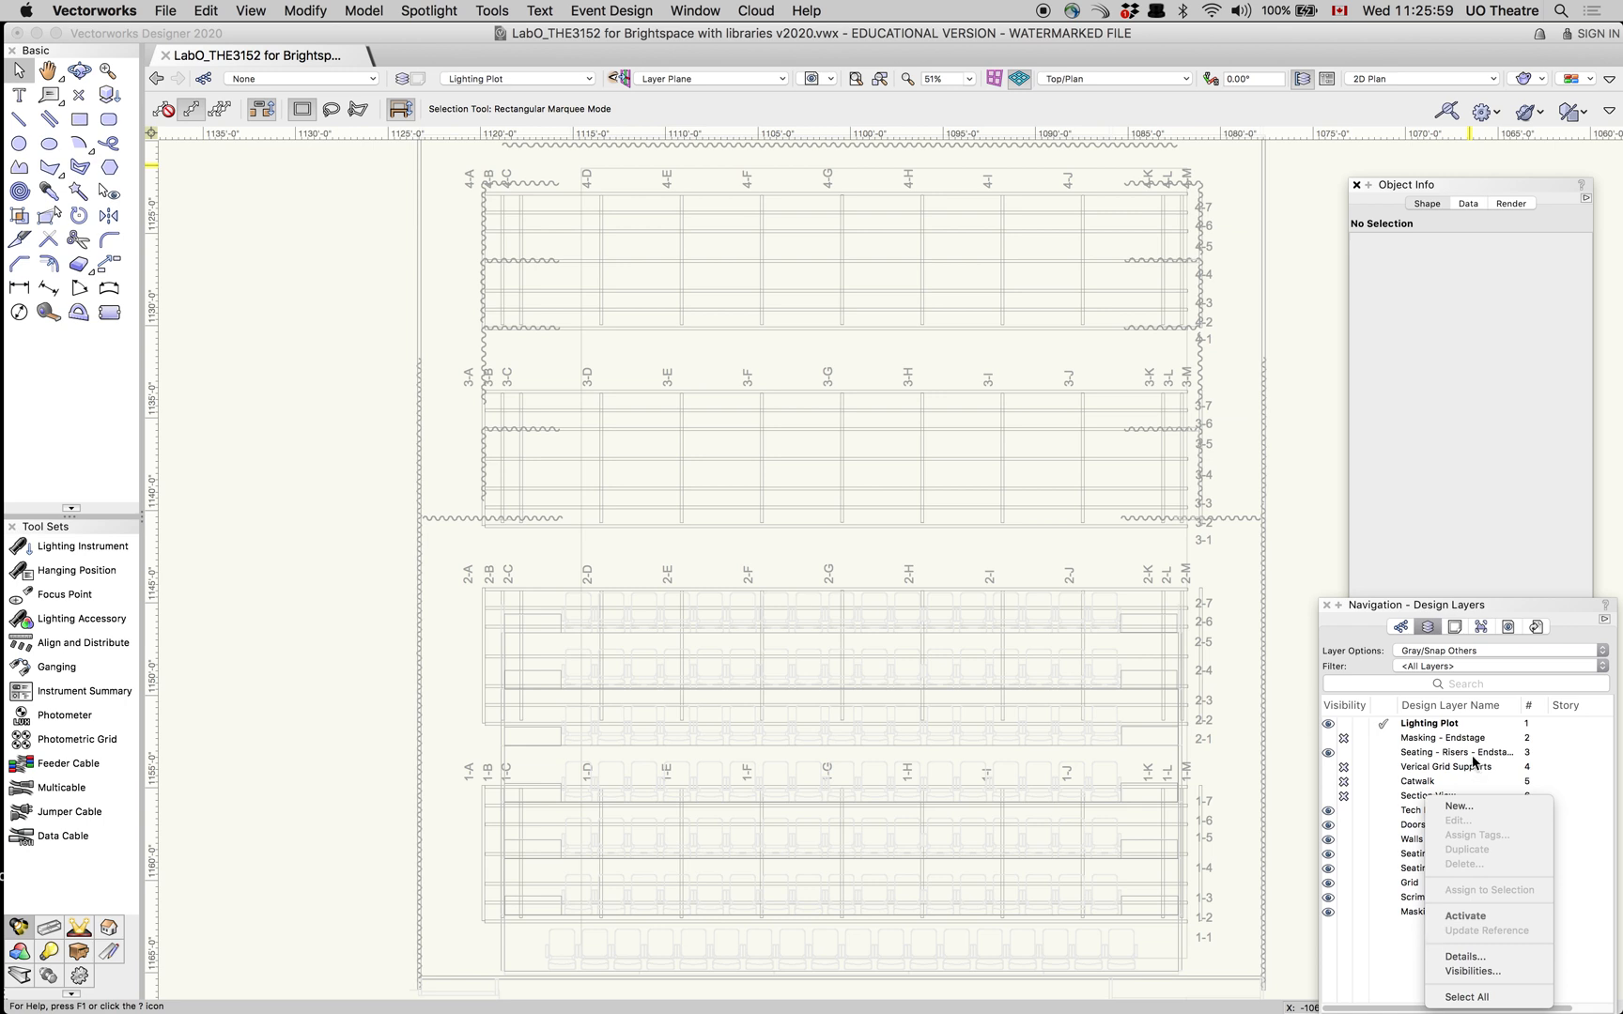
{"action": "left_click", "coordinate": [1409, 939]}
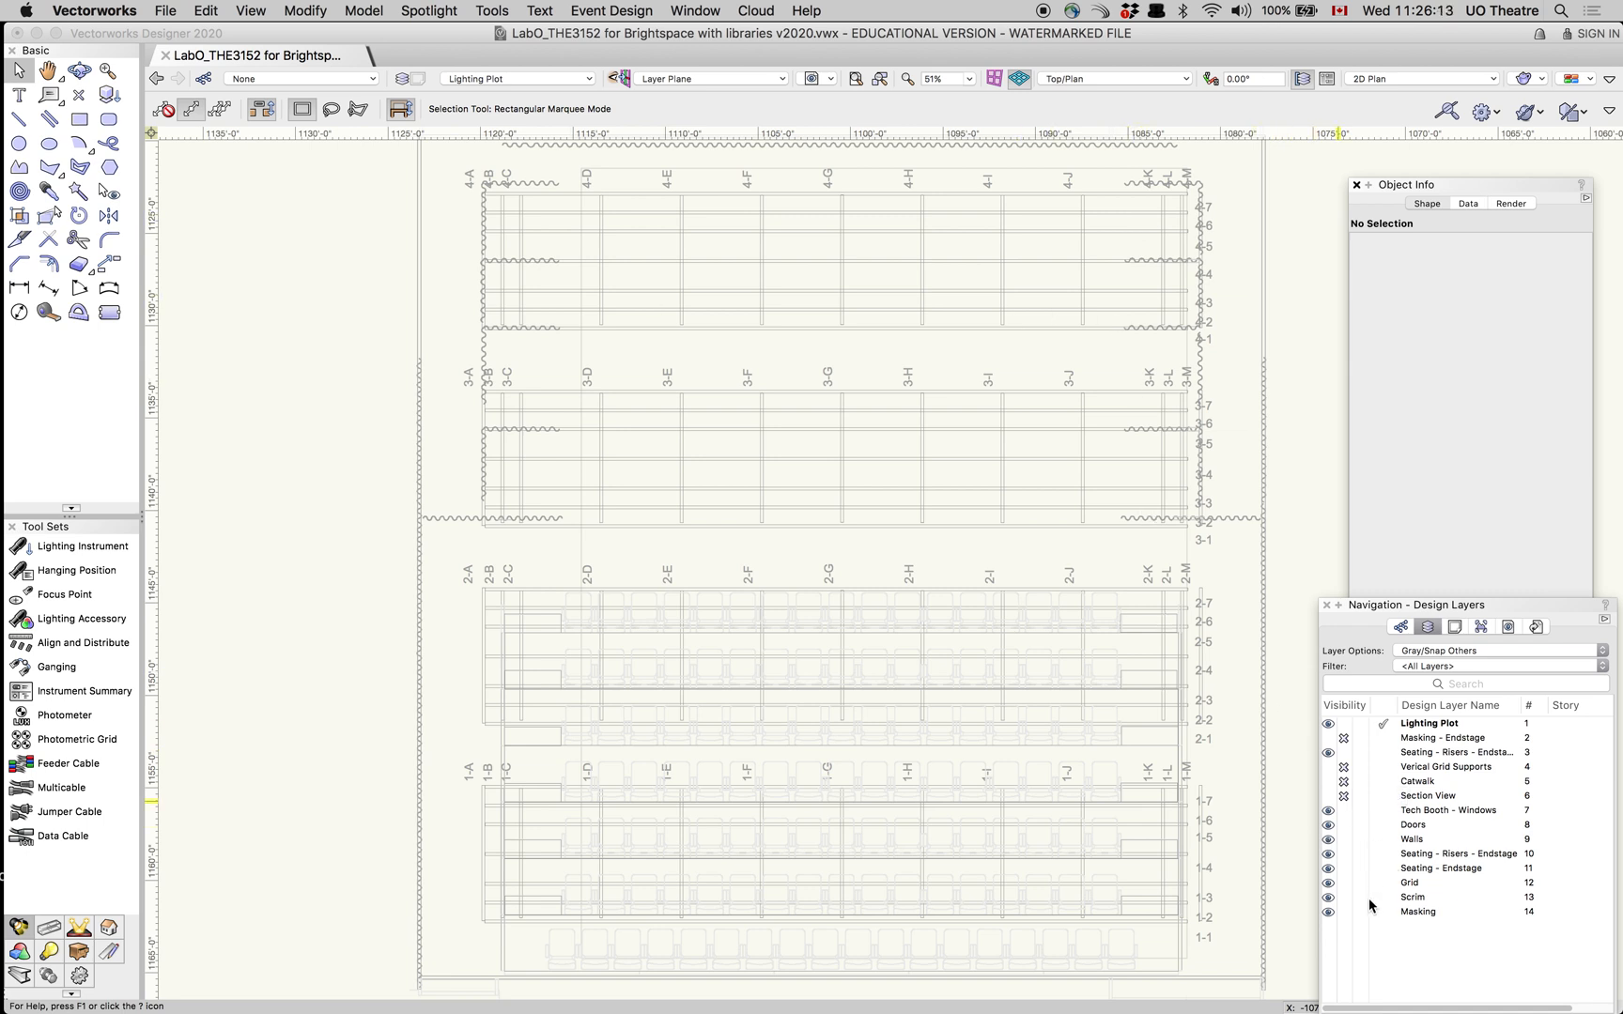
{"action": "left_click", "coordinate": [1342, 912]}
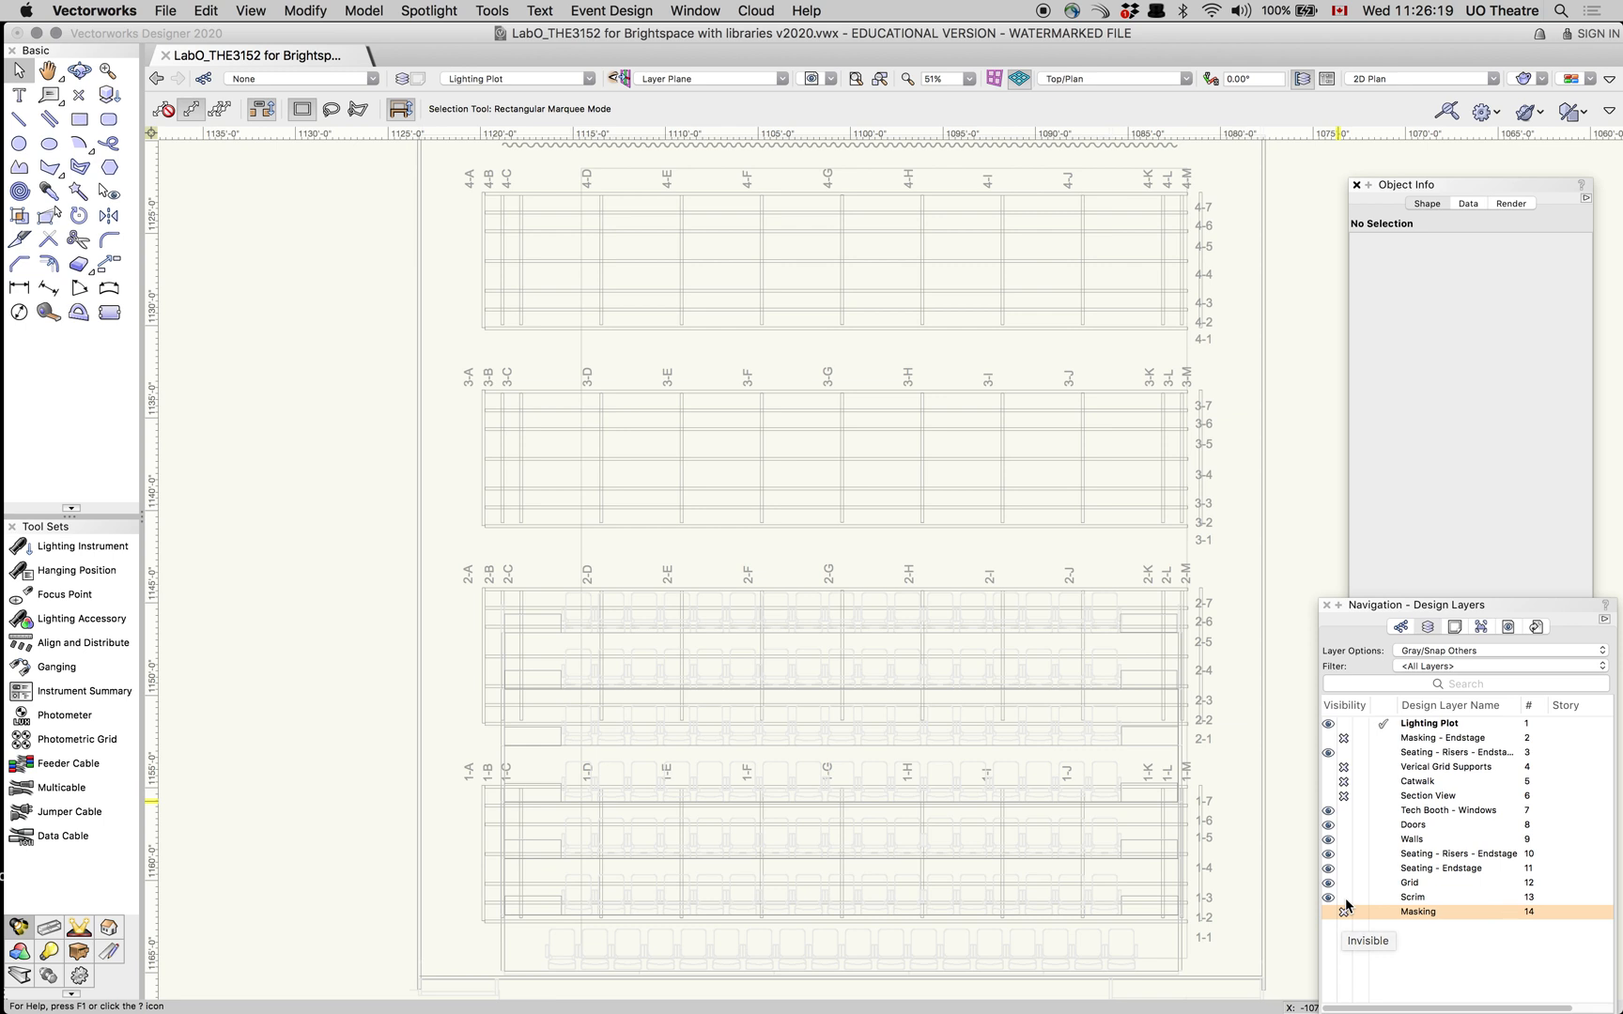
{"action": "left_click", "coordinate": [1344, 898]}
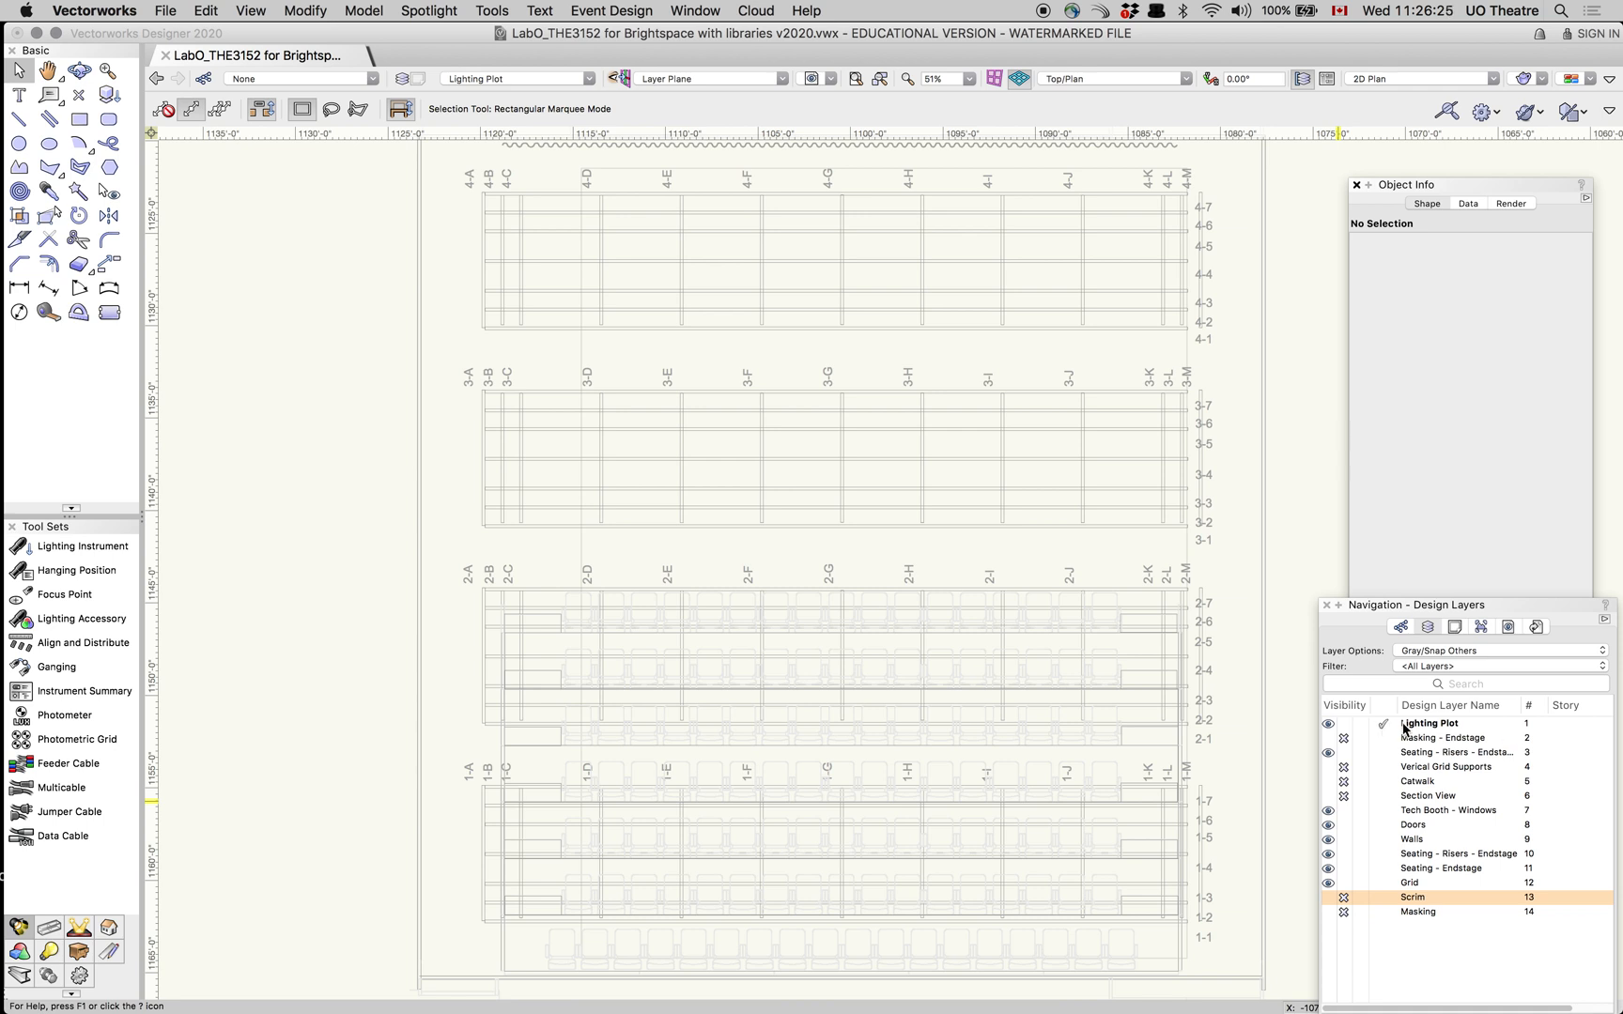
{"action": "left_click", "coordinate": [1413, 730]}
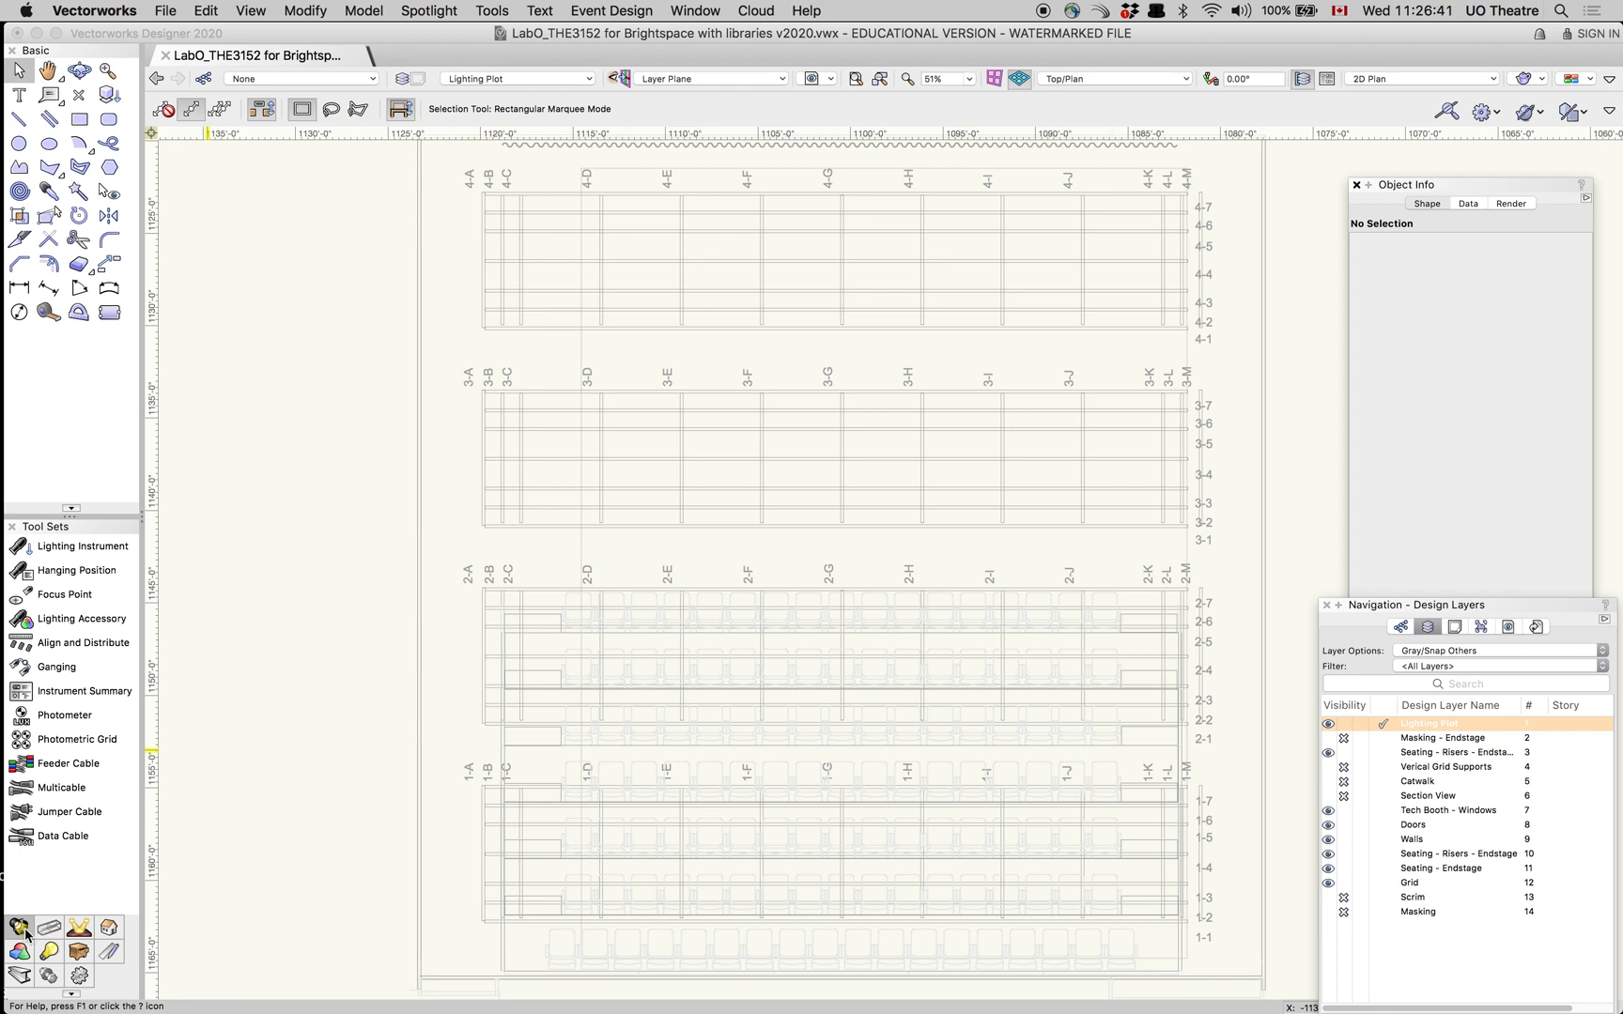
- Search the libraries for "etc colorsource" and choose Light Instr ETC ColorSource Spot 26deg as the symbol for the Lighting Instrument tool
{"action": "left_click", "coordinate": [75, 549]}
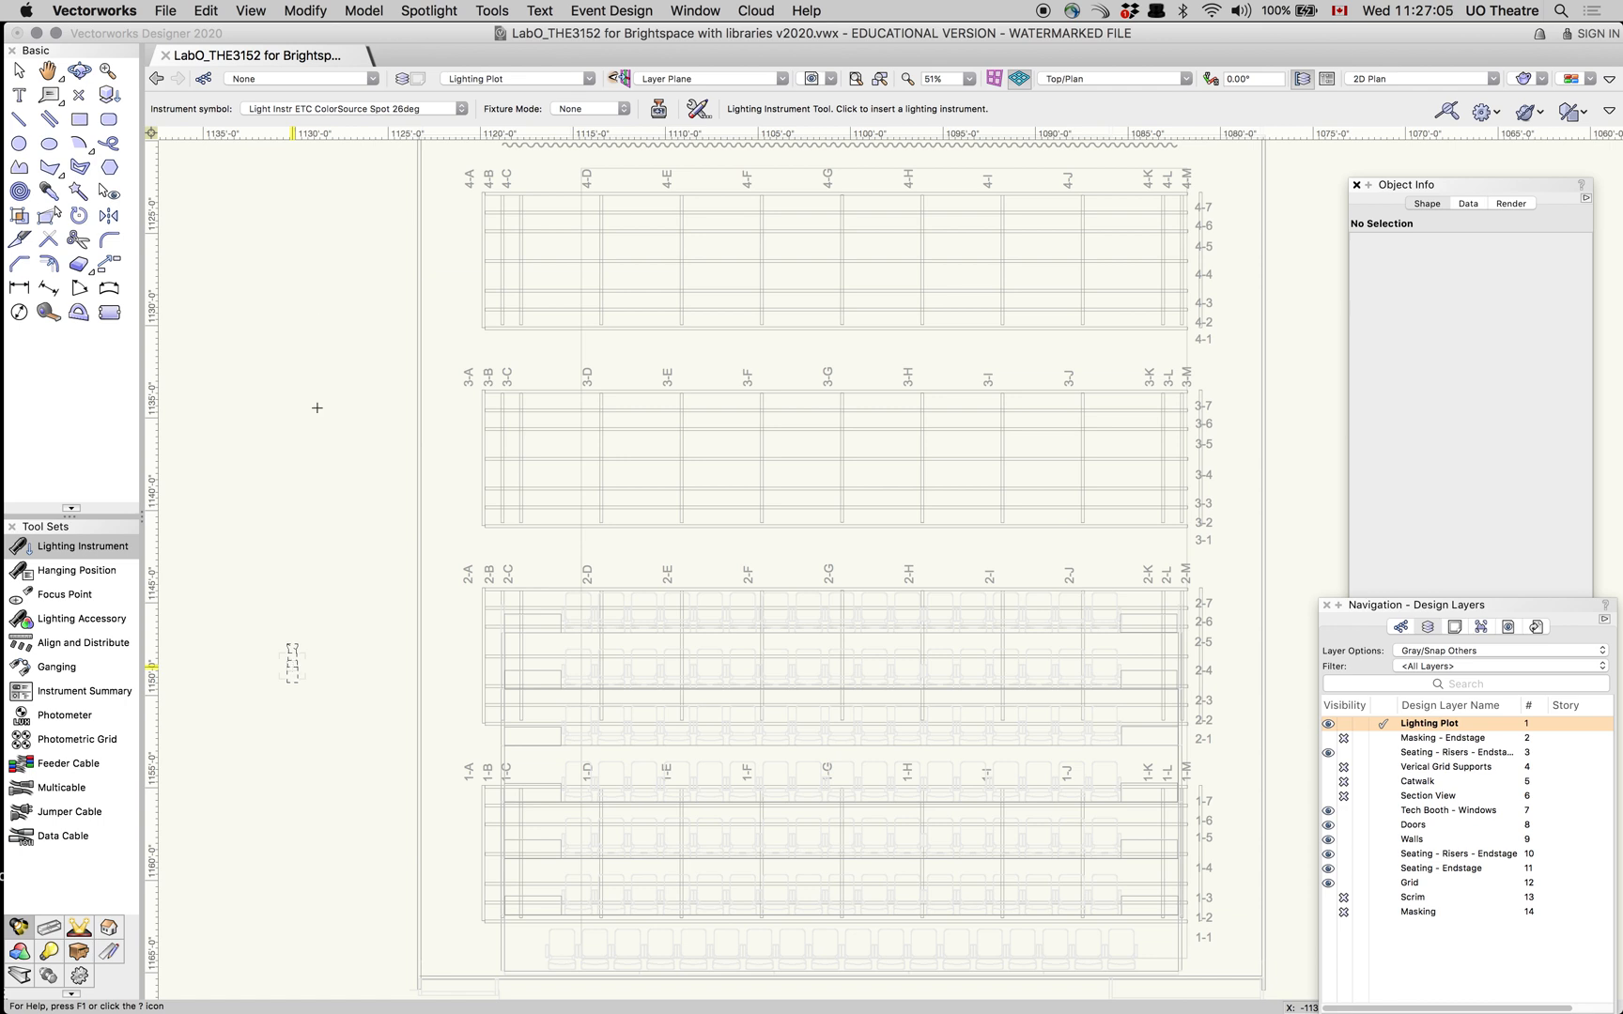
{"action": "left_click", "coordinate": [333, 109]}
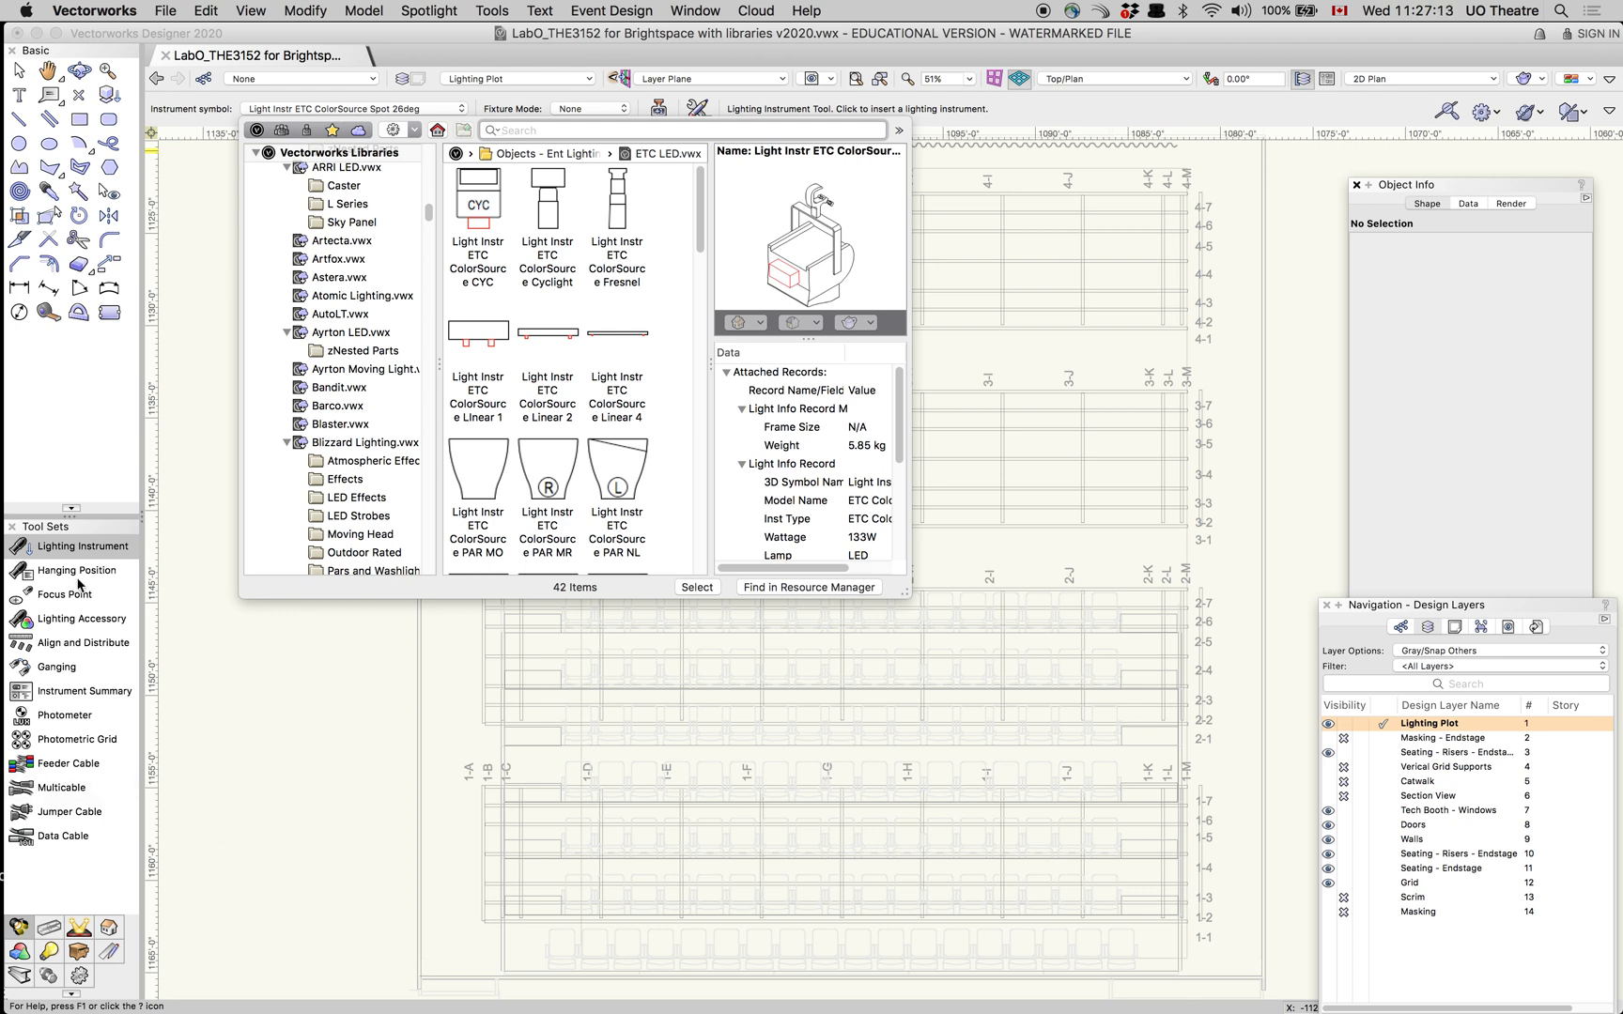
{"action": "left_click", "coordinate": [52, 550]}
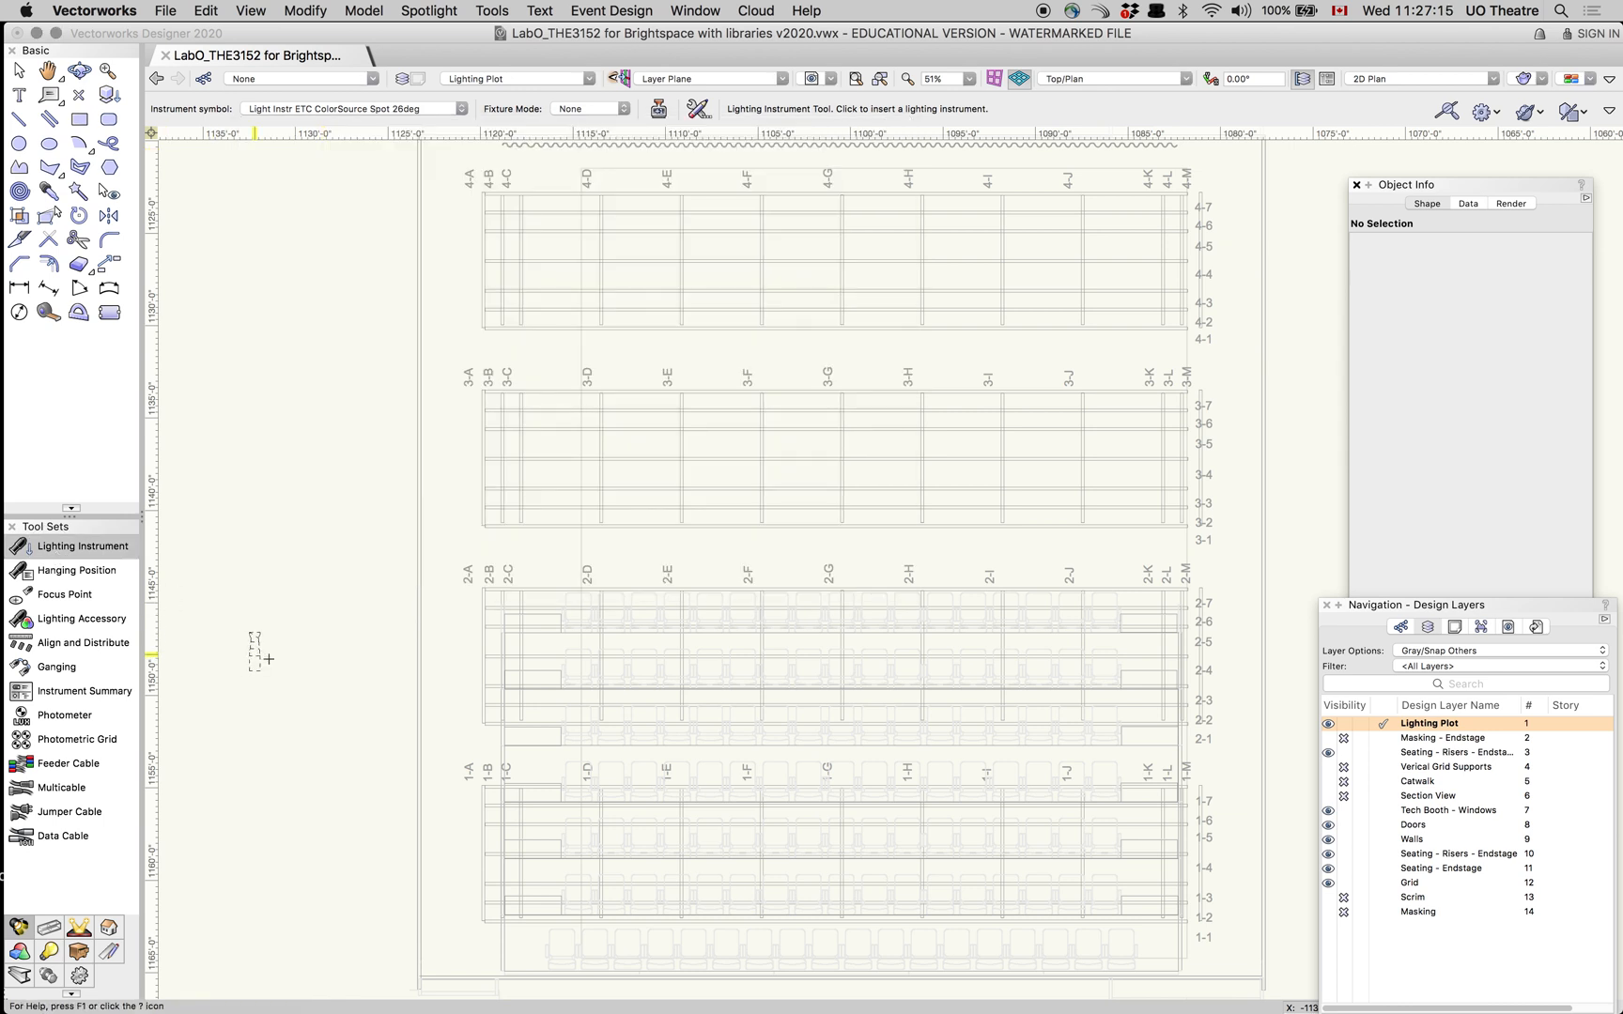
{"action": "left_click", "coordinate": [326, 110]}
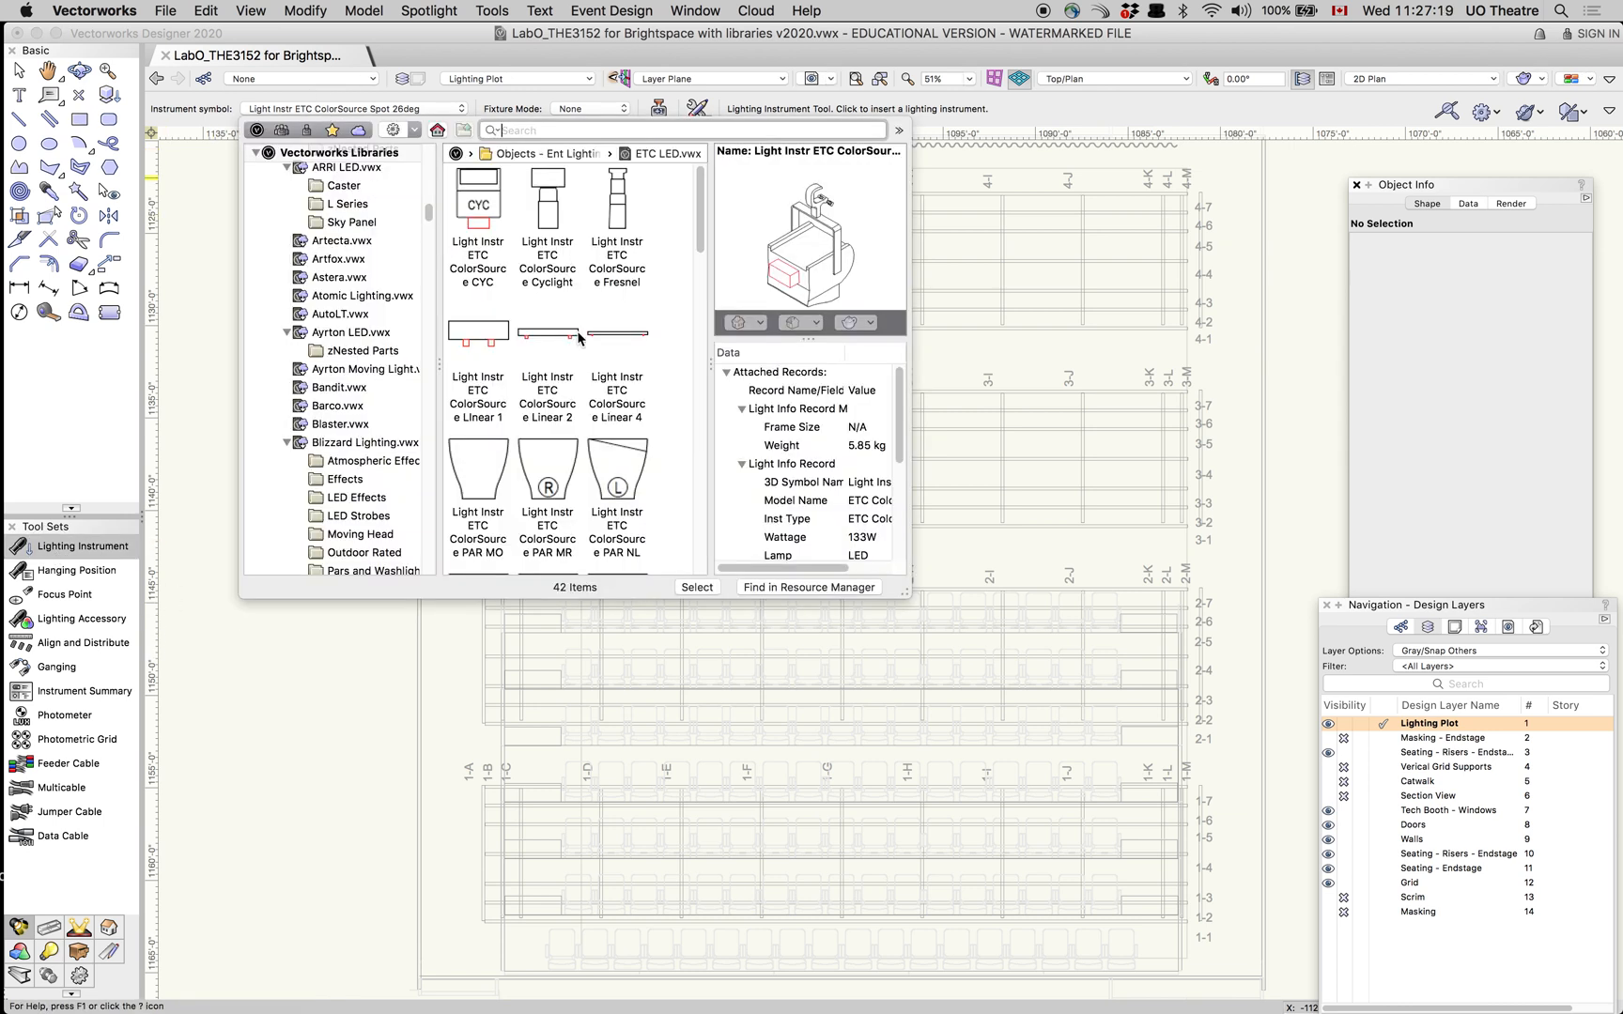
{"action": "left_click", "coordinate": [578, 130]}
{"action": "type", "text": "etc color"}
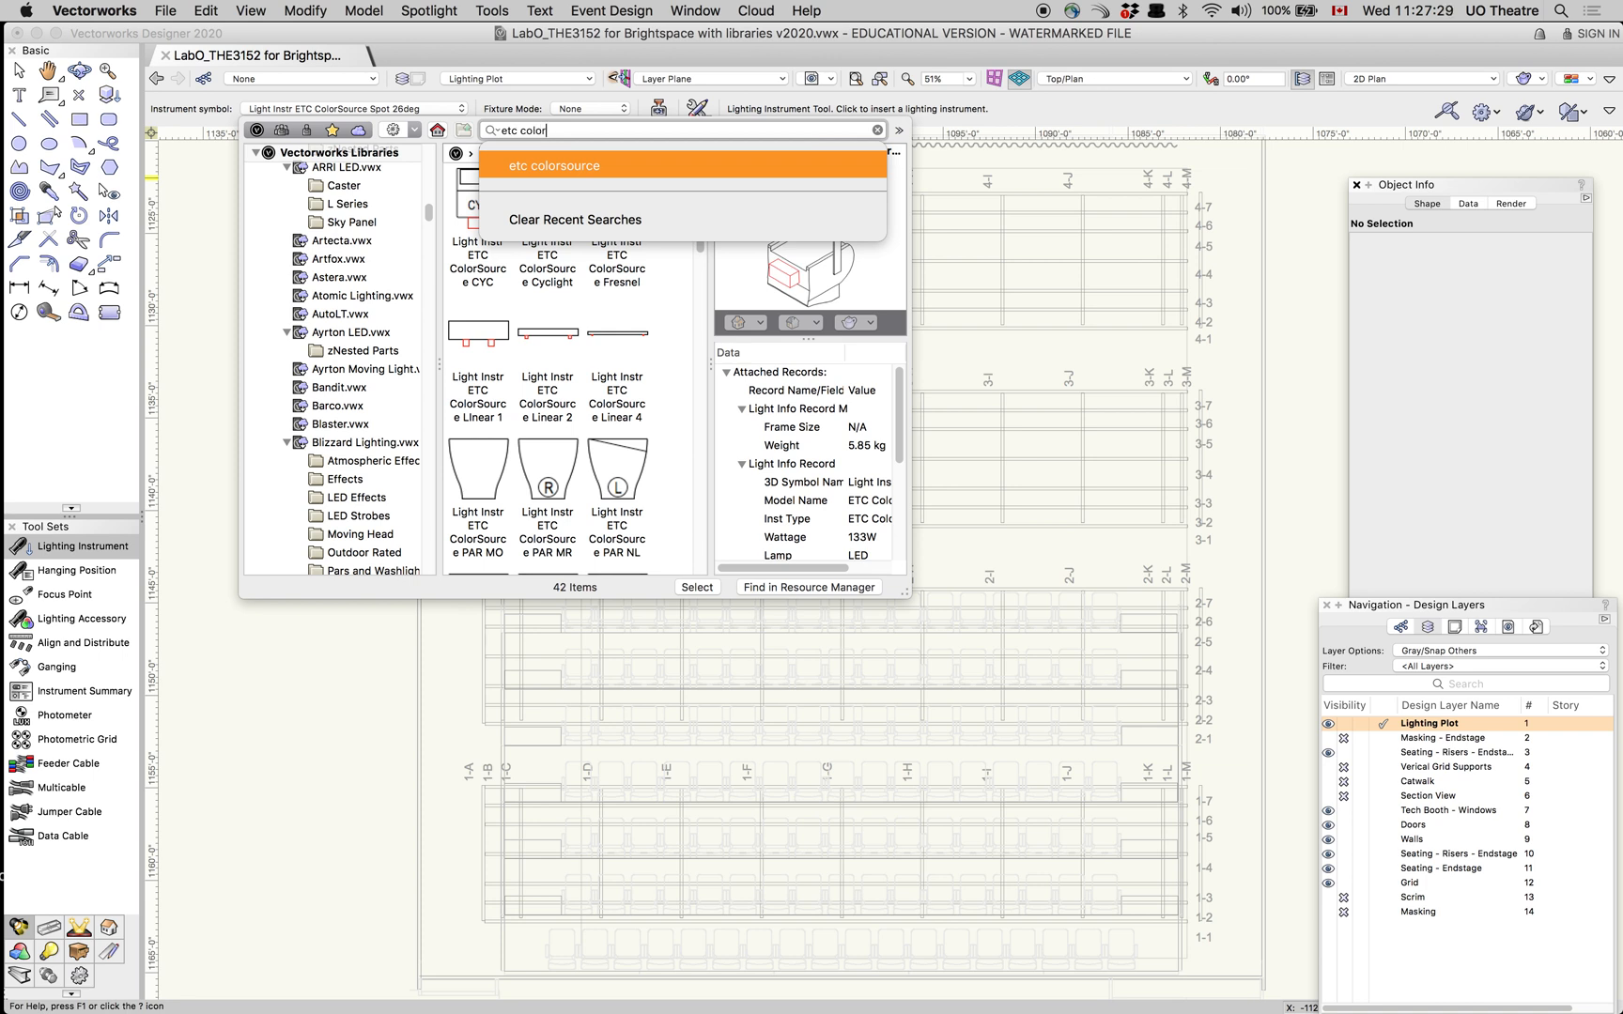
{"action": "type", "text": "source"}
{"action": "key", "text": "Return"}
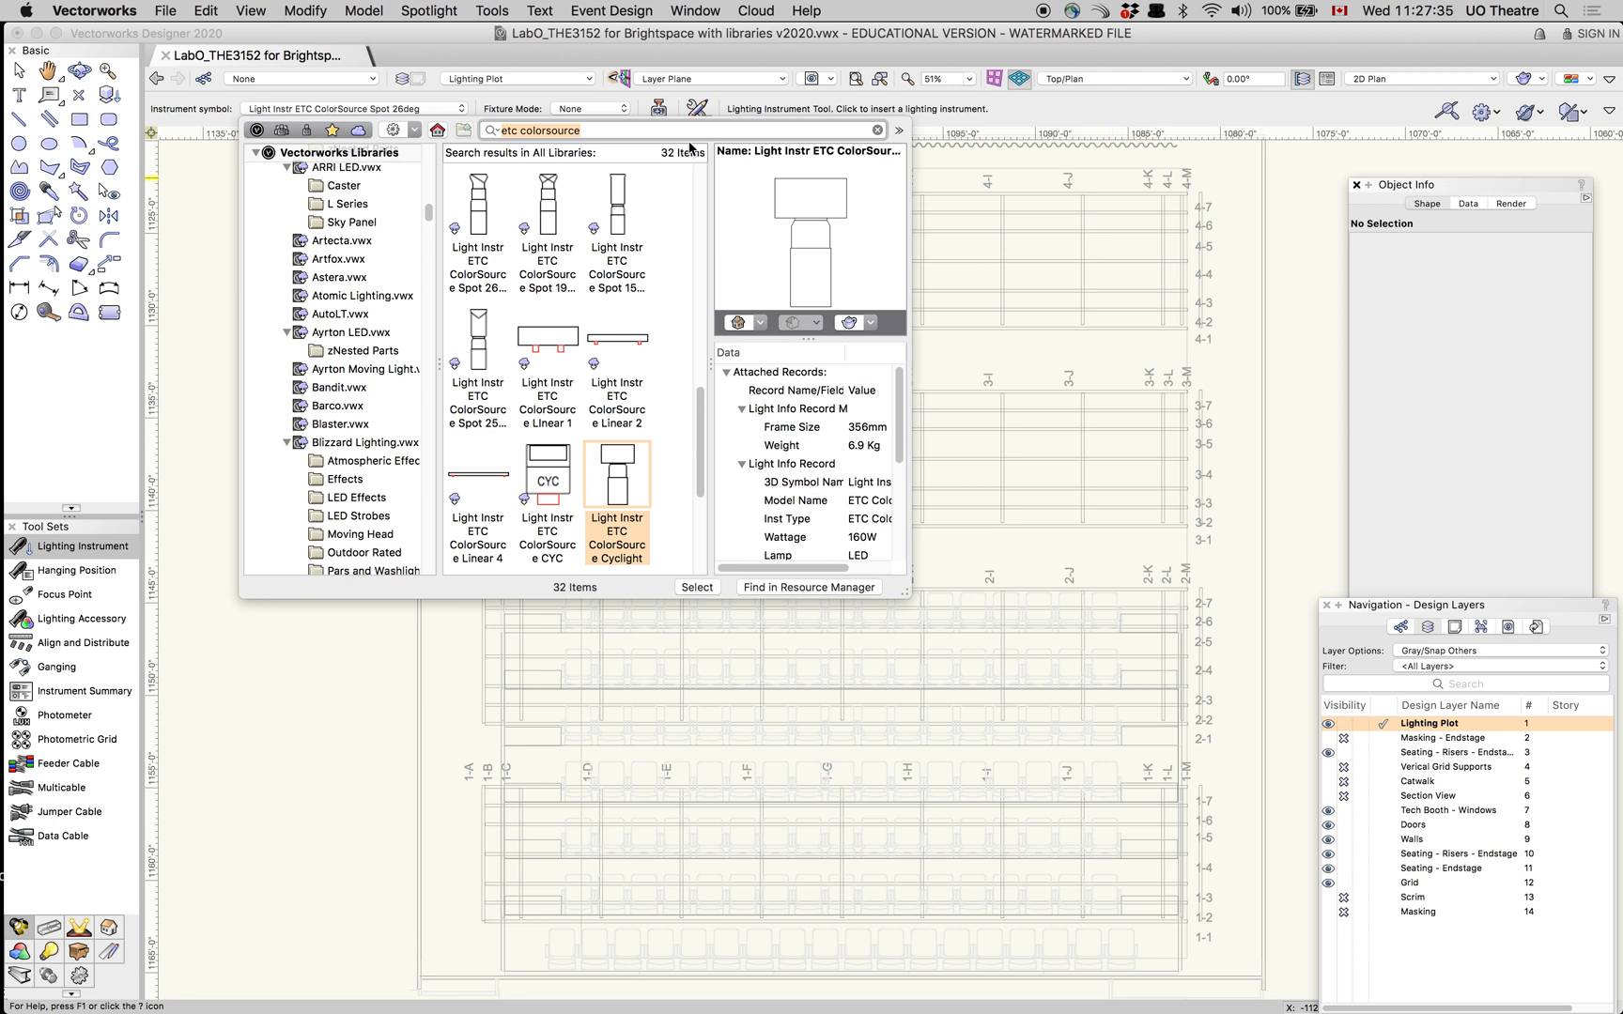
{"action": "left_click", "coordinate": [477, 231]}
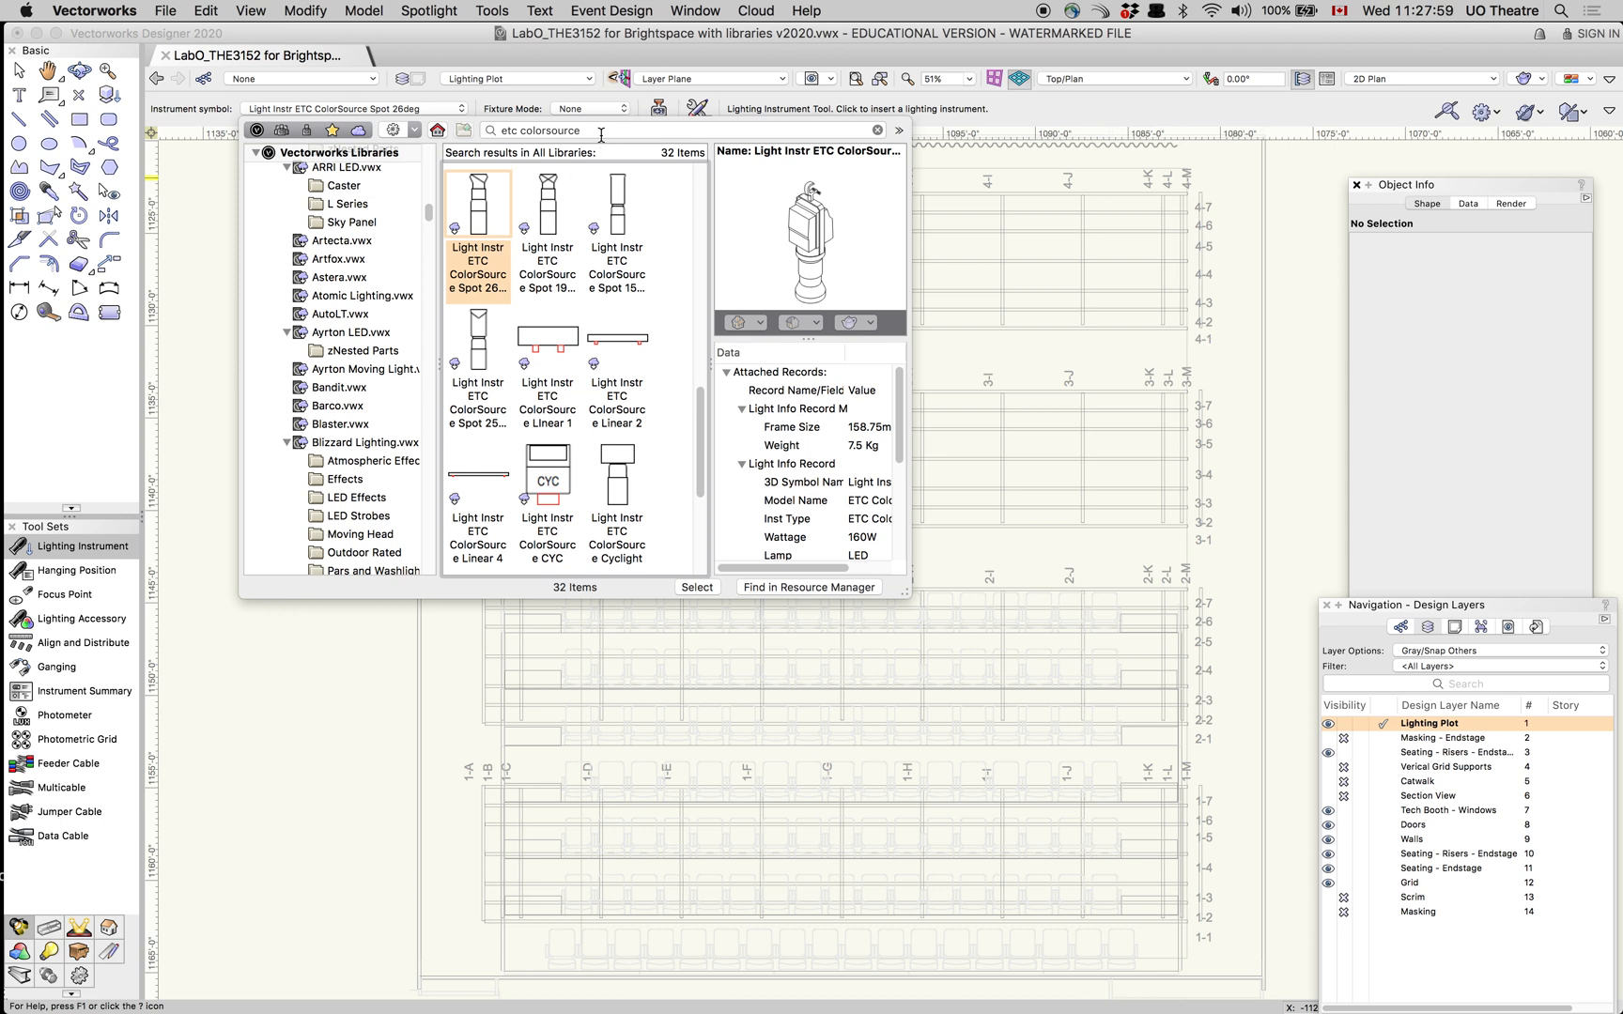
{"action": "double_click", "coordinate": [477, 241]}
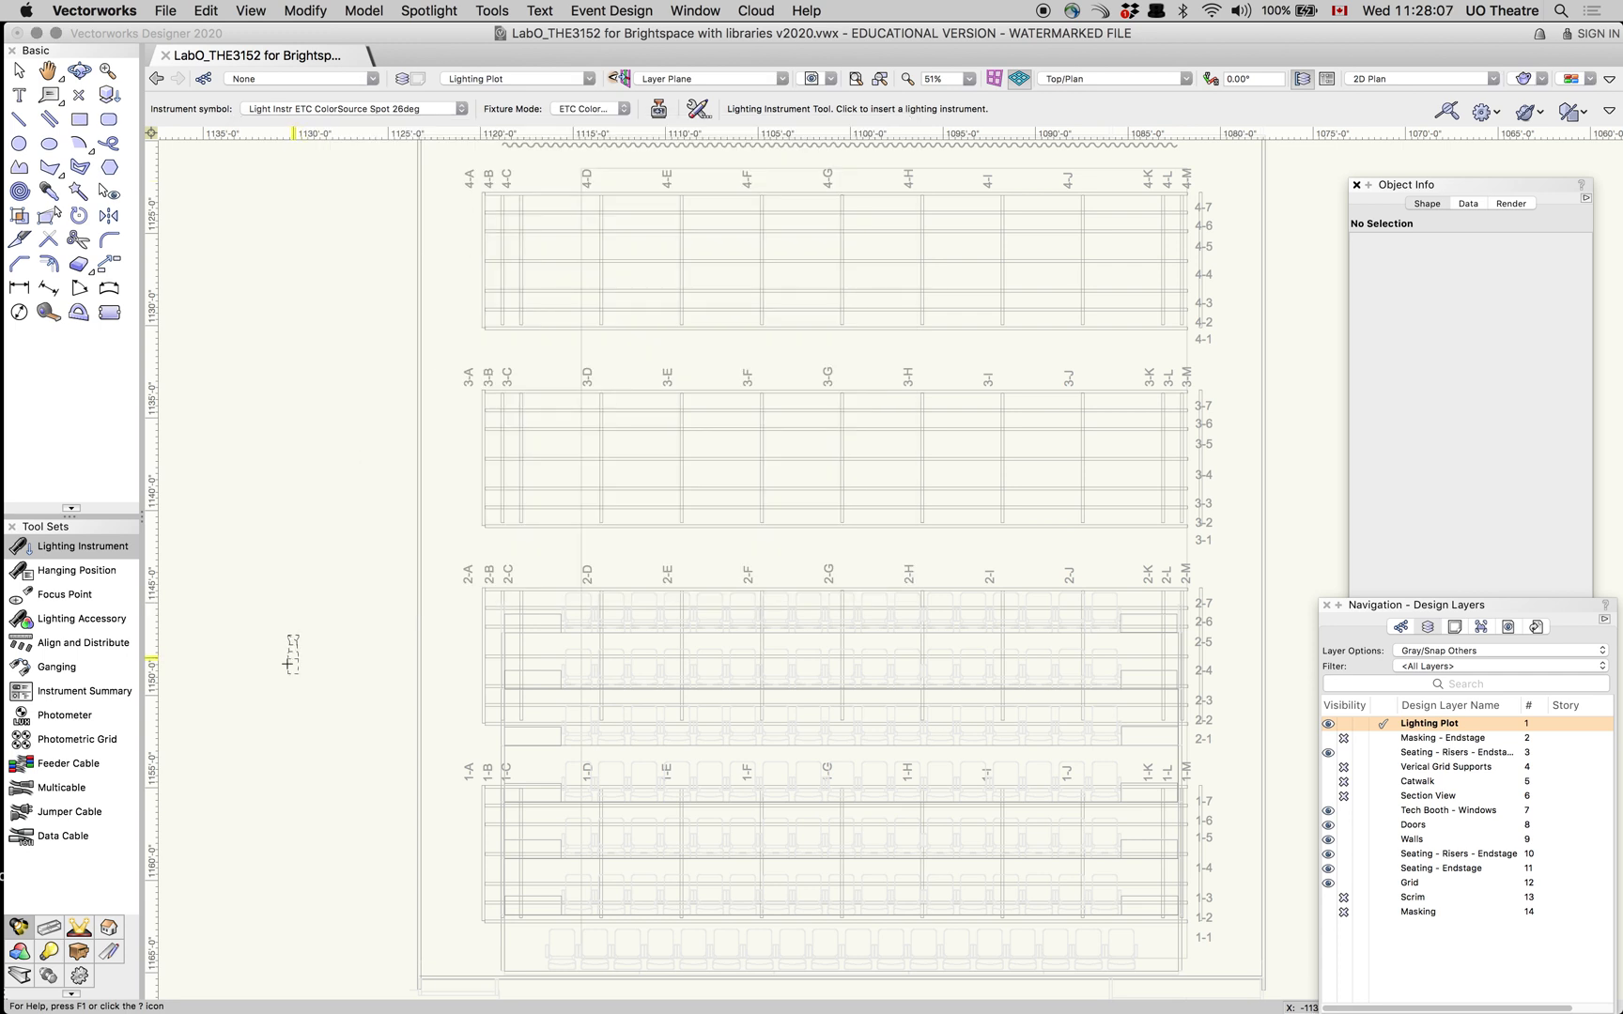
- Place one upright lighting instrument in the empty area outside the plan near grid section 2, using the existing symbol definition instead of importing it
{"action": "left_click", "coordinate": [288, 647]}
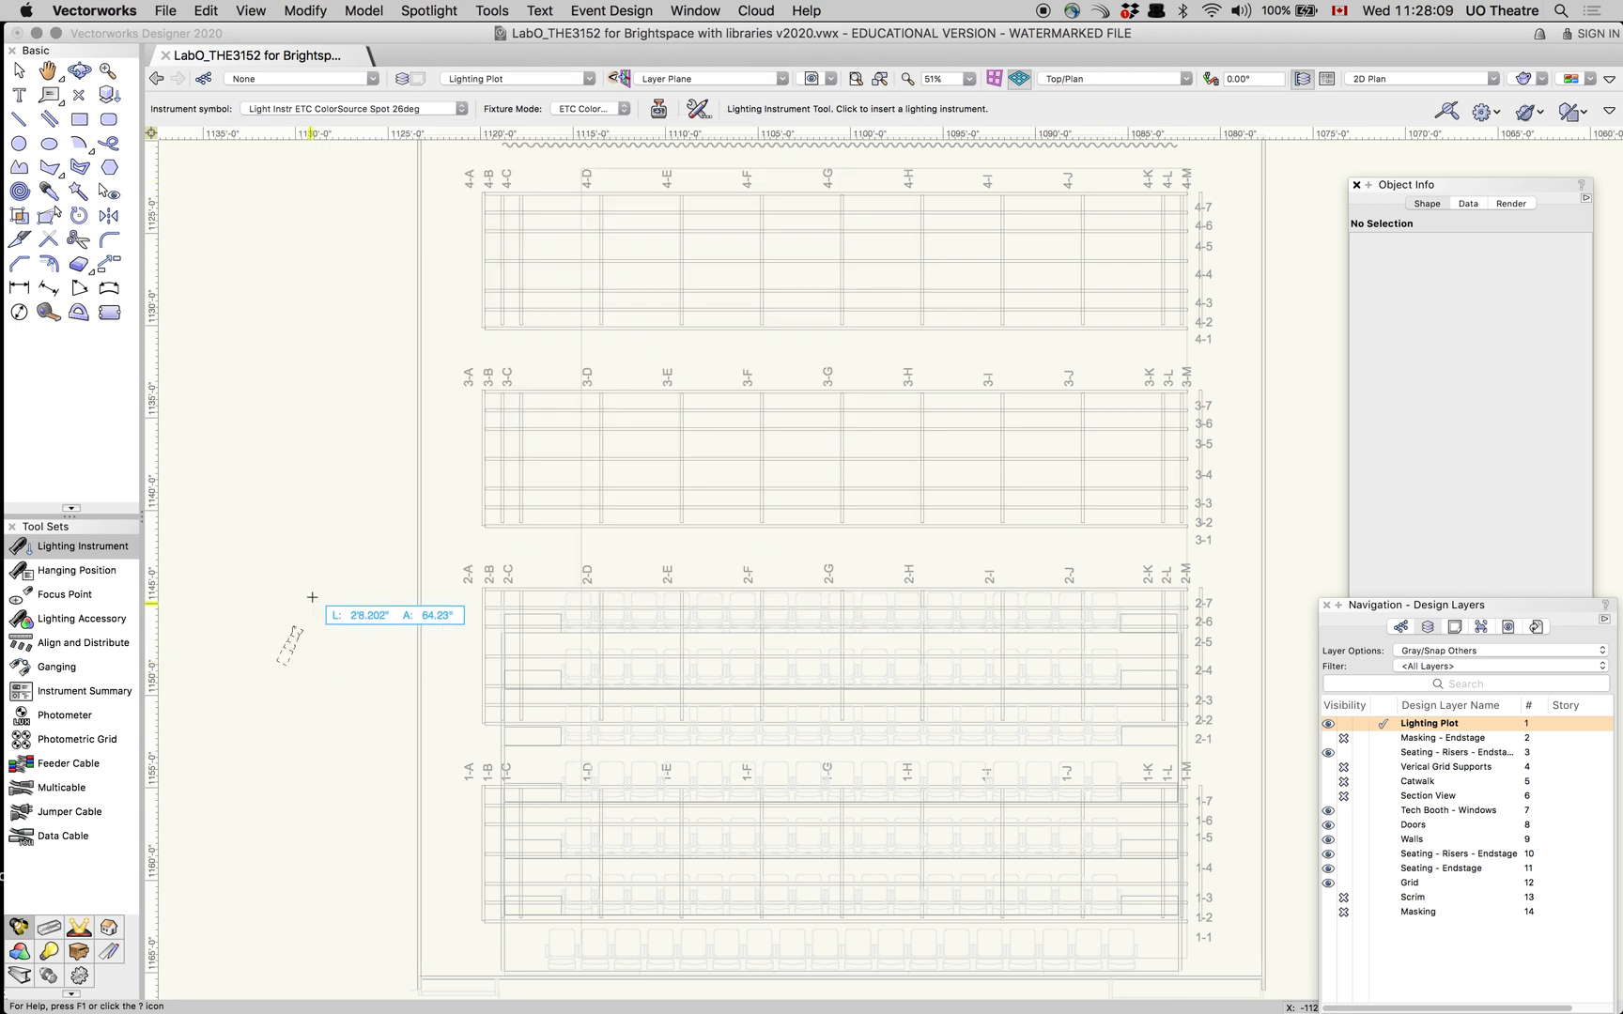
{"action": "left_click", "coordinate": [289, 541]}
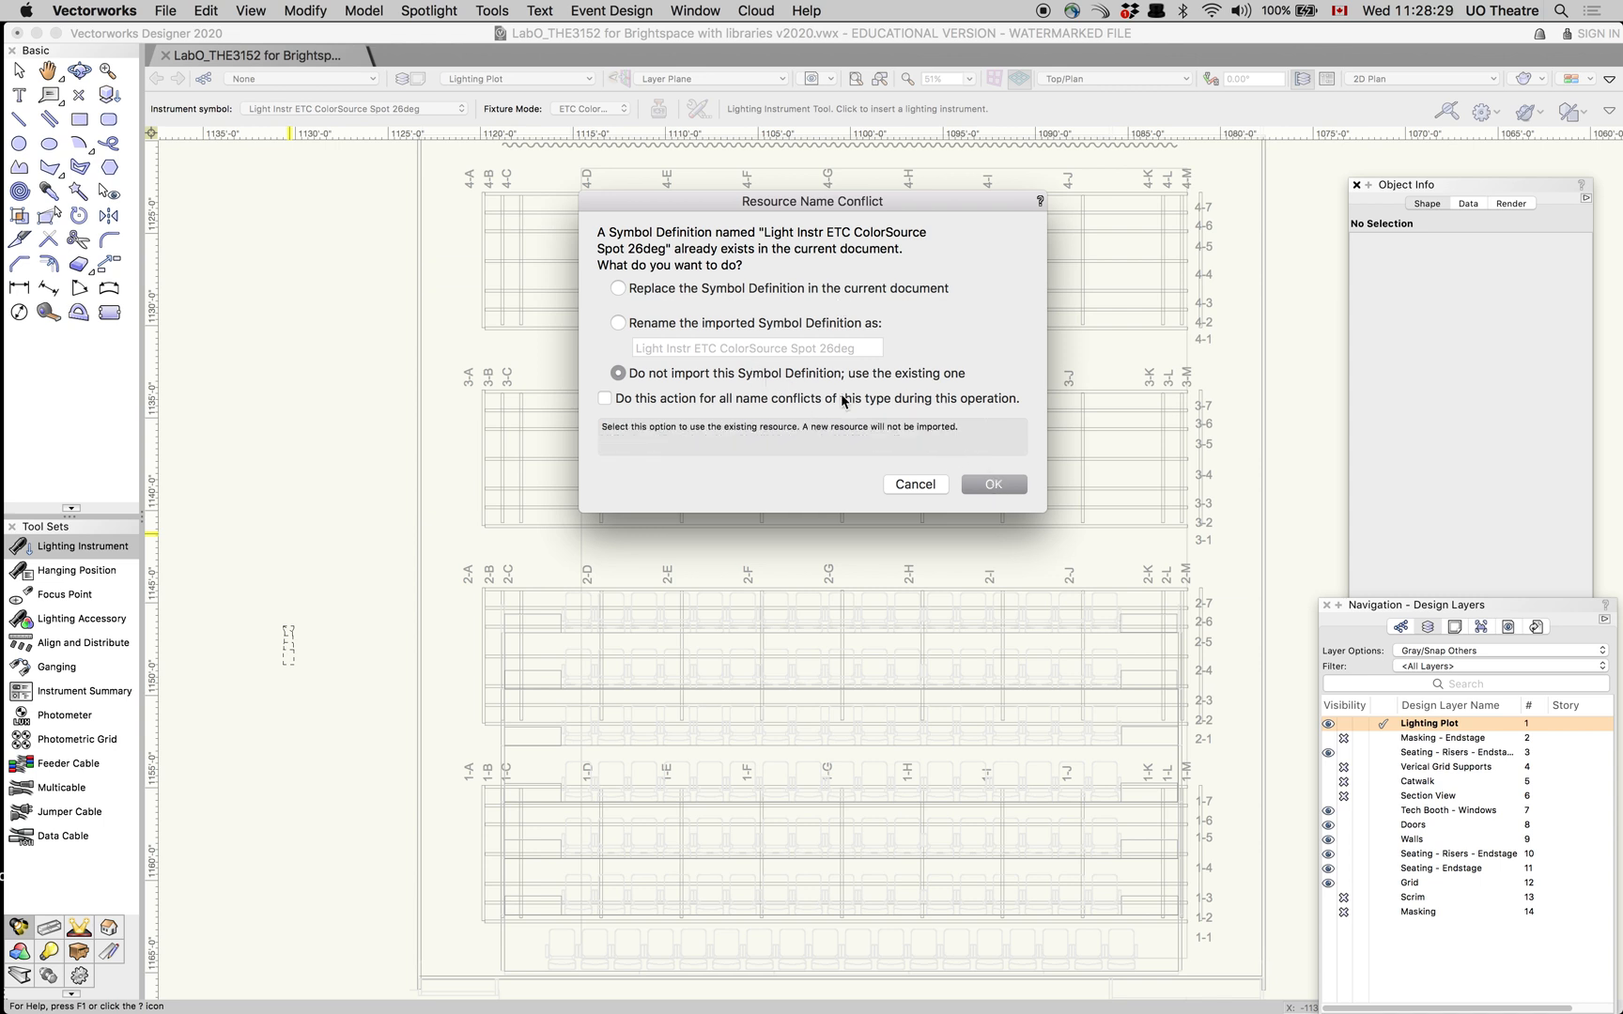
{"action": "left_click", "coordinate": [993, 489]}
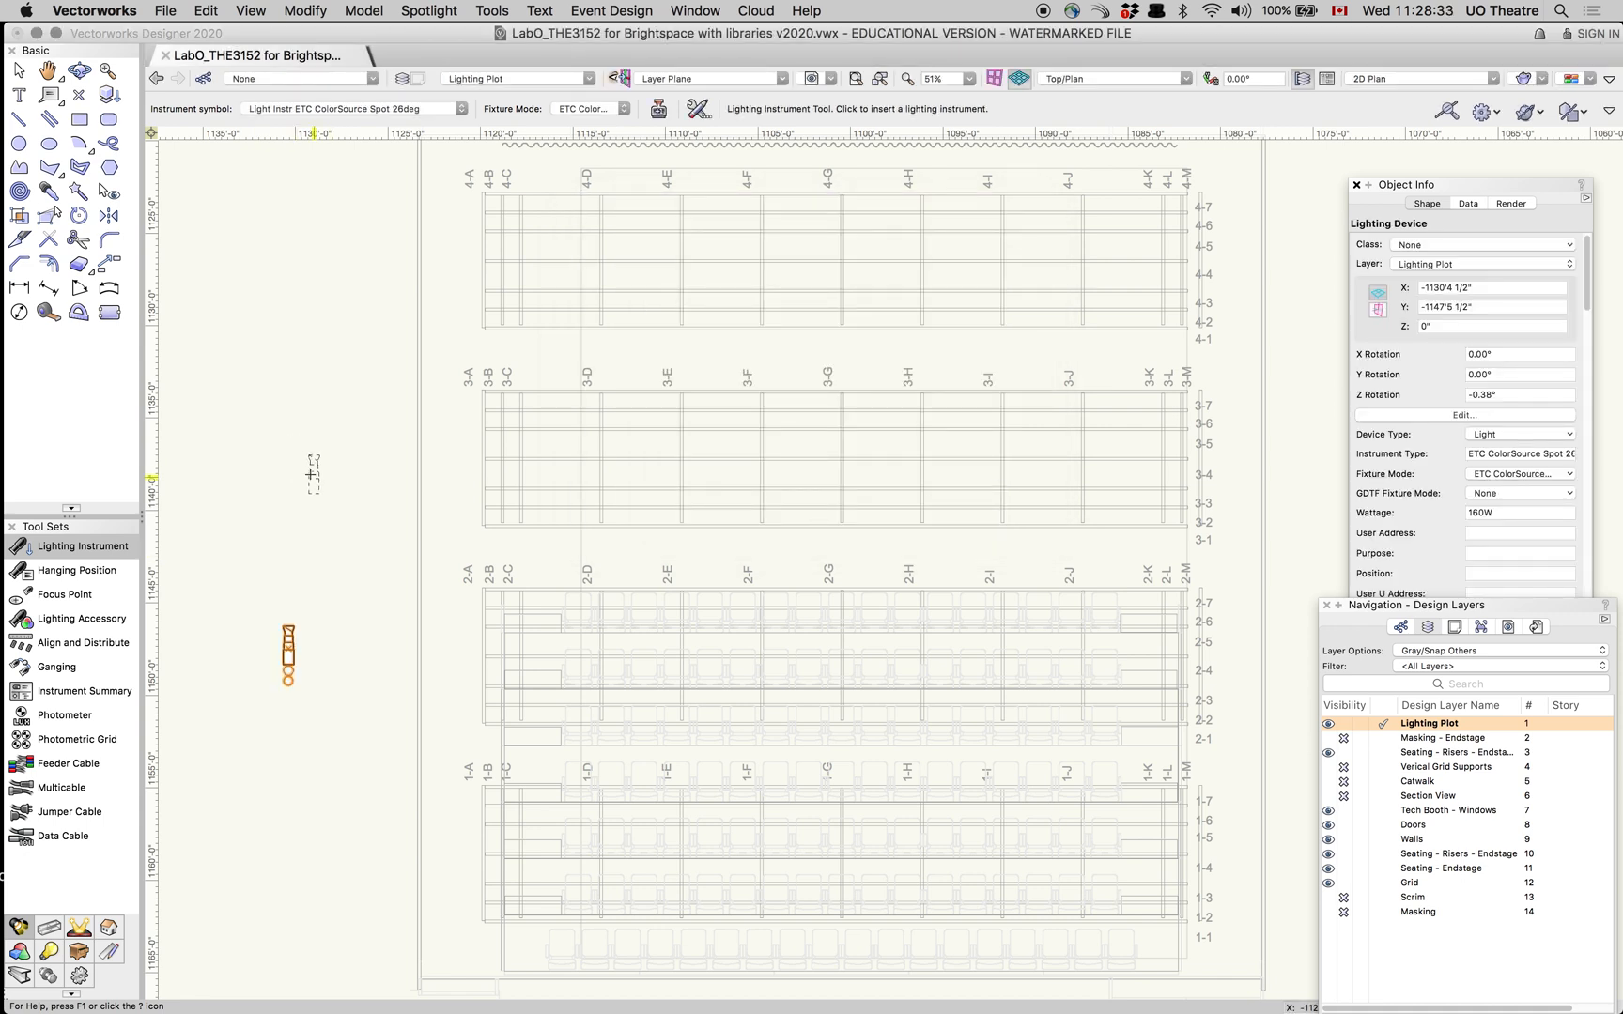
{"action": "left_click", "coordinate": [19, 71]}
{"action": "scroll", "coordinate": [288, 673], "scroll_direction": "up", "scroll_amount": 2}
{"action": "scroll", "coordinate": [287, 676], "scroll_direction": "up", "scroll_amount": 3}
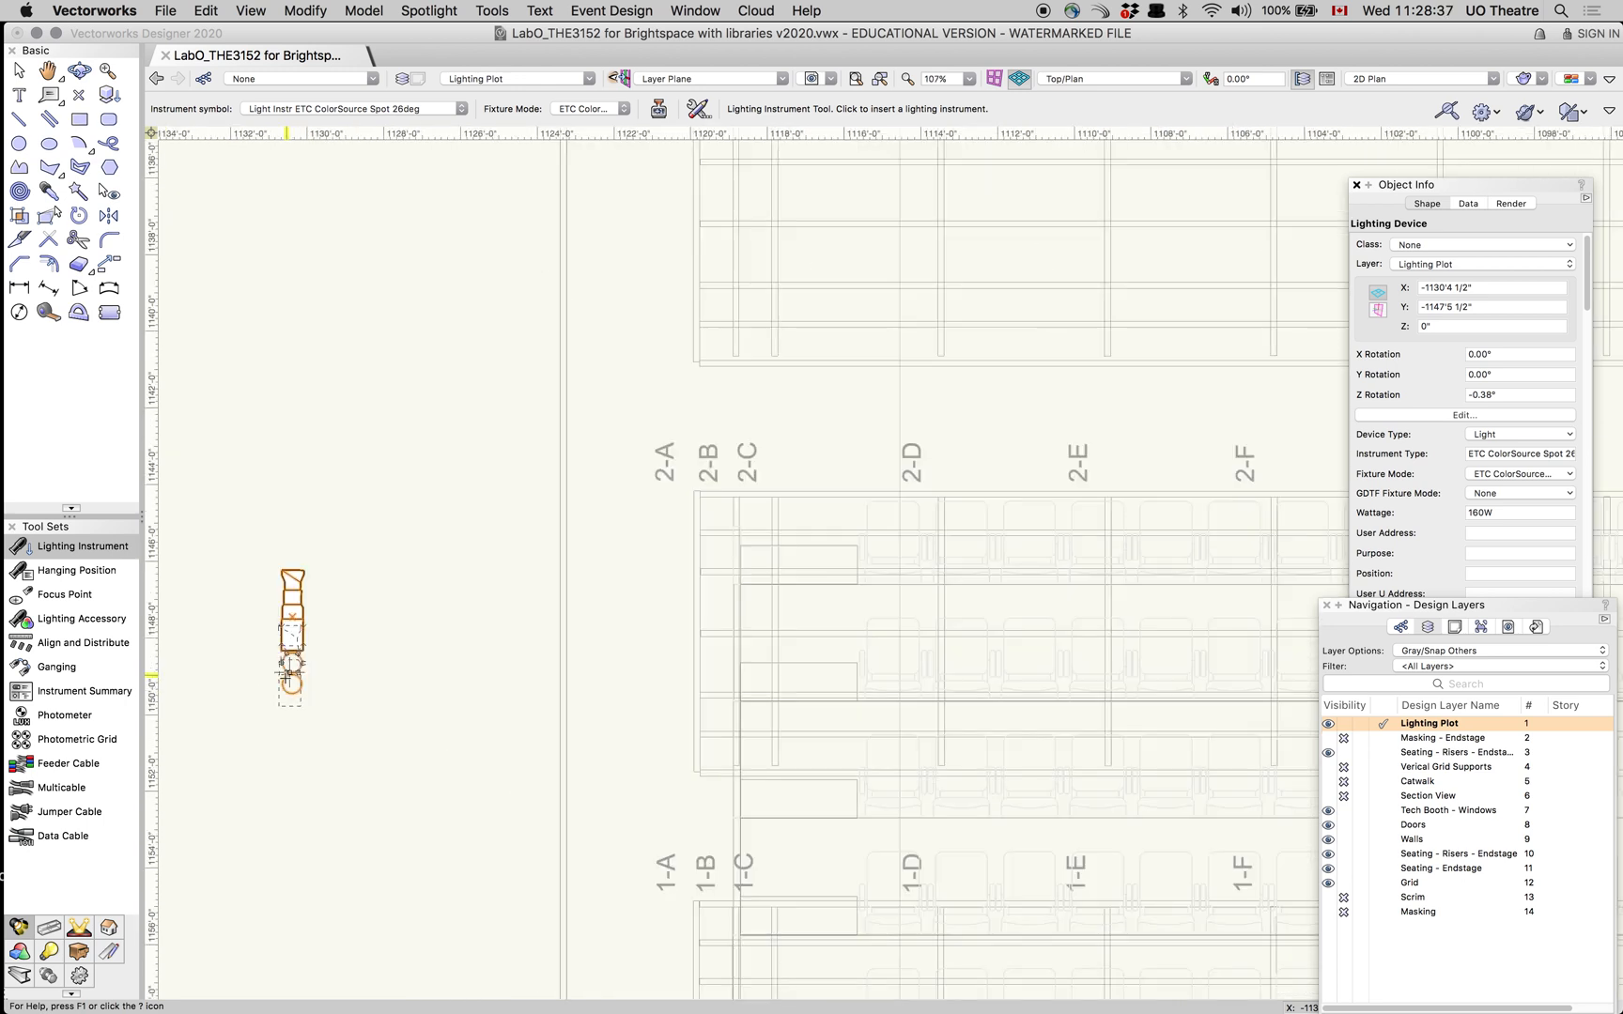